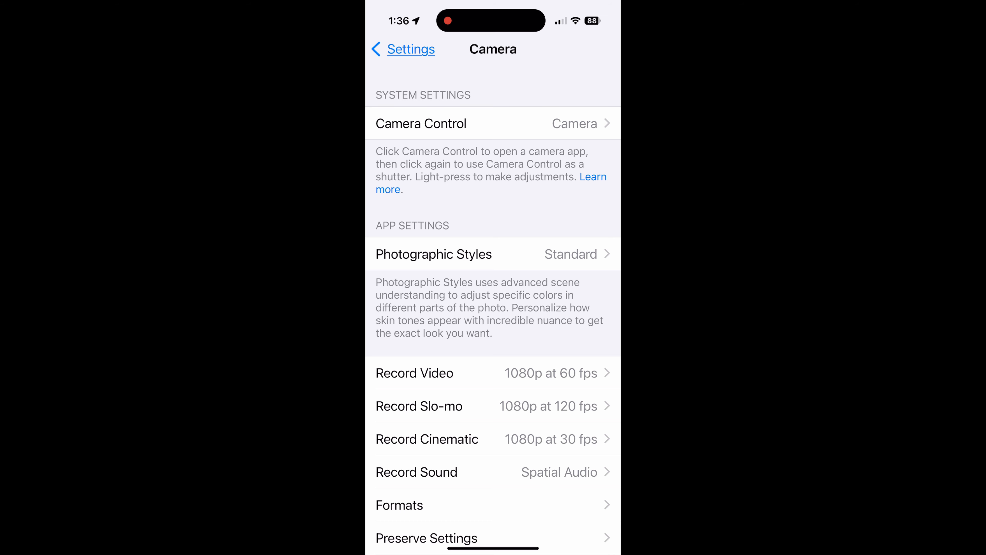
- Open the iPhone camera's Record Video settings and choose 4K at 30 fps
click(493, 373)
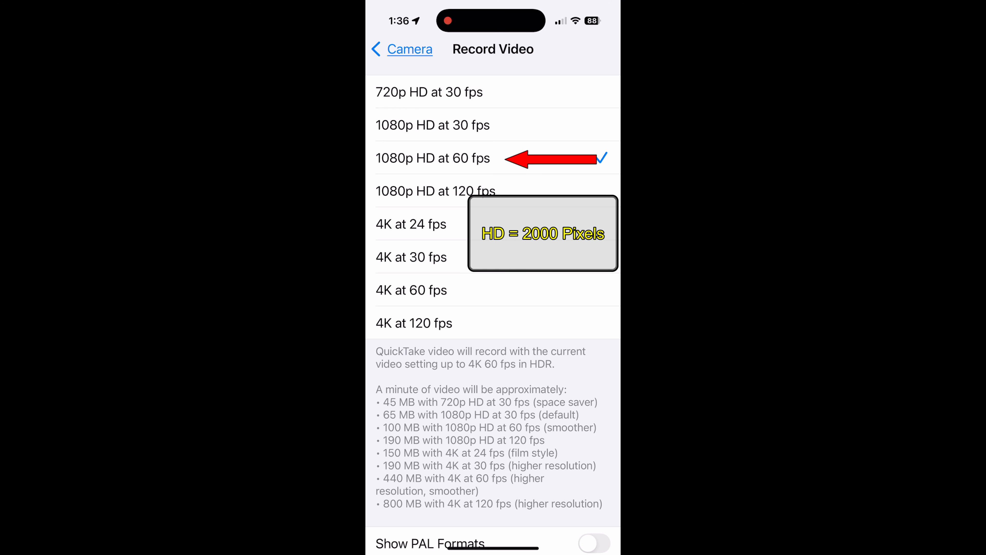
click(494, 257)
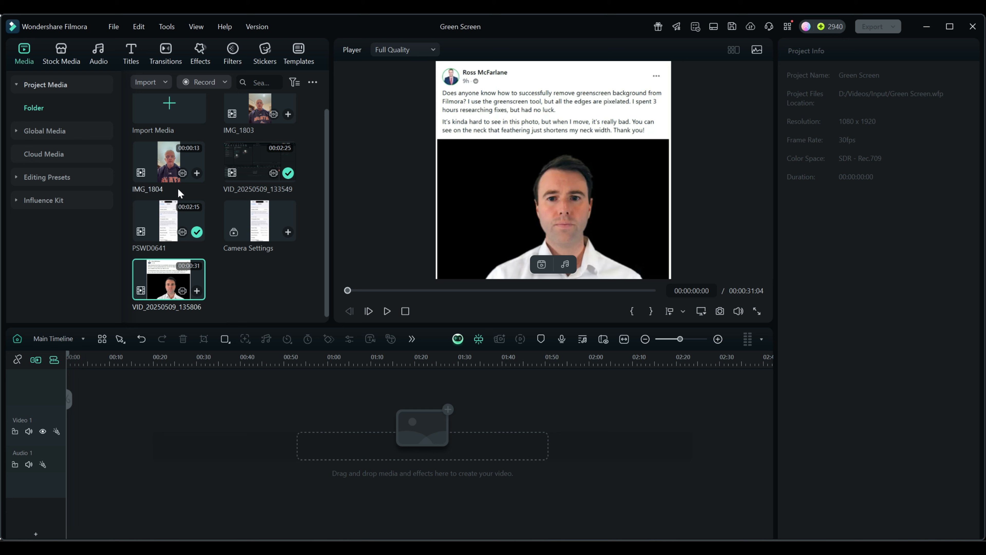
- Inspect the file properties of the IMG_1804 clip in the Filmora media library, including its video and audio info
right_click(164, 158)
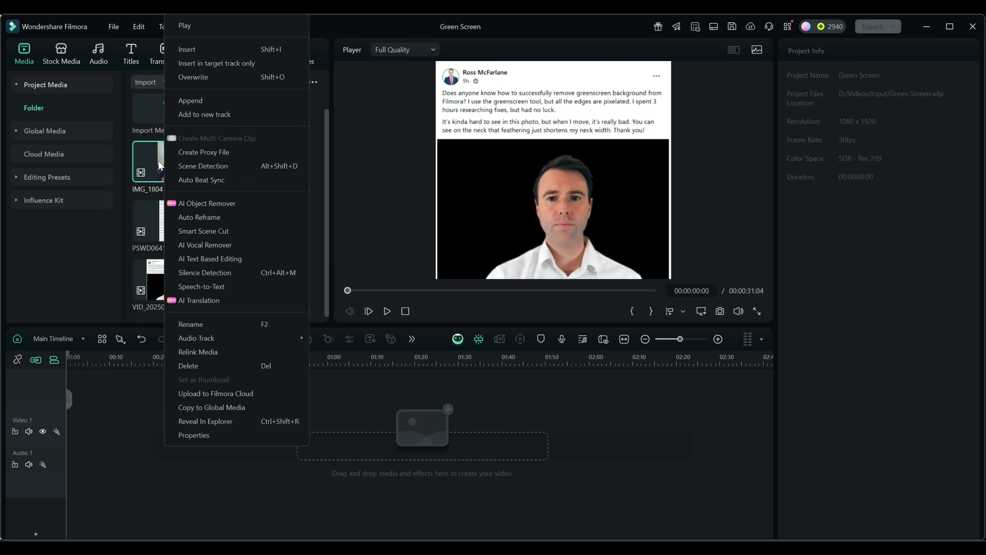
click(194, 435)
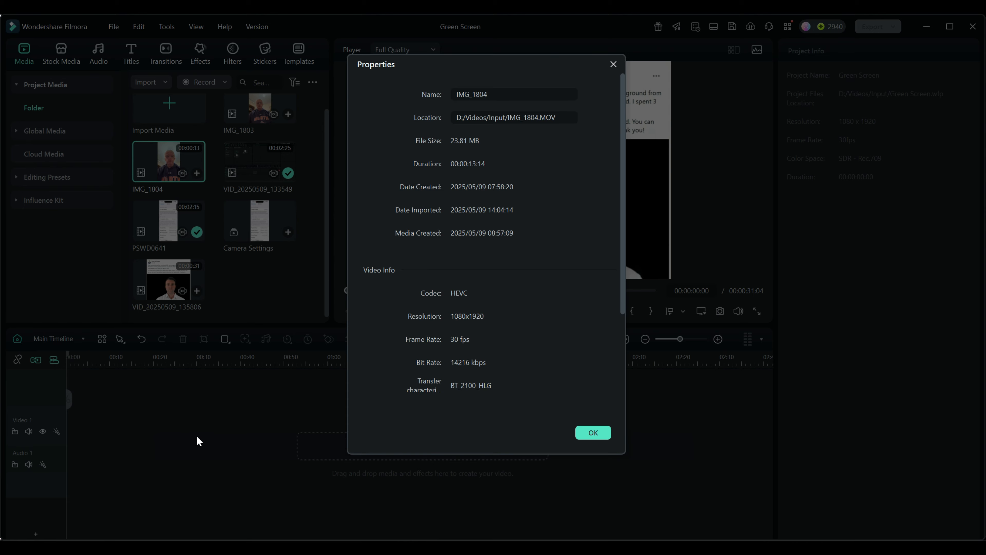
scroll(527, 319, down, 3)
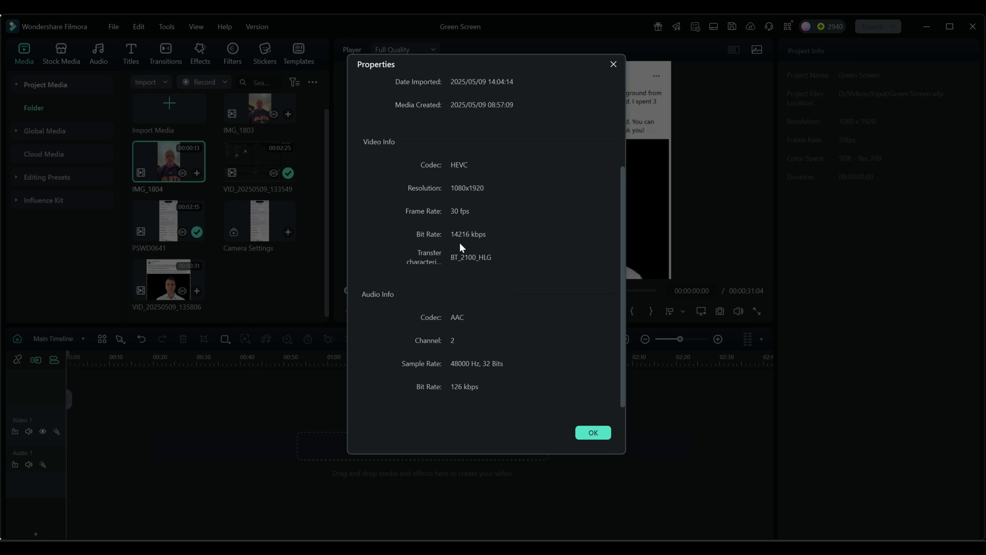
click(614, 64)
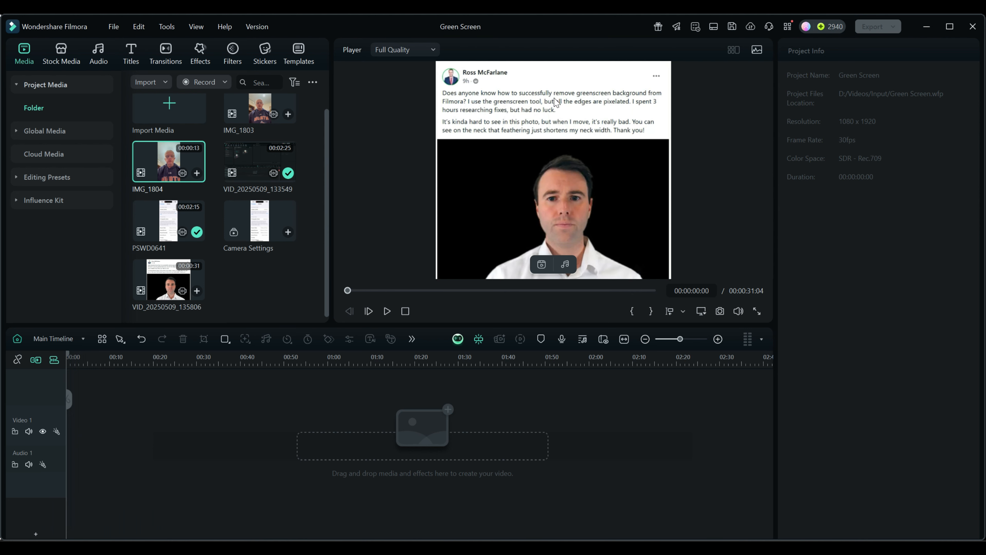
- Check the resolution, frame rate and bit rate in the properties of the IMG_1803 clip
right_click(255, 109)
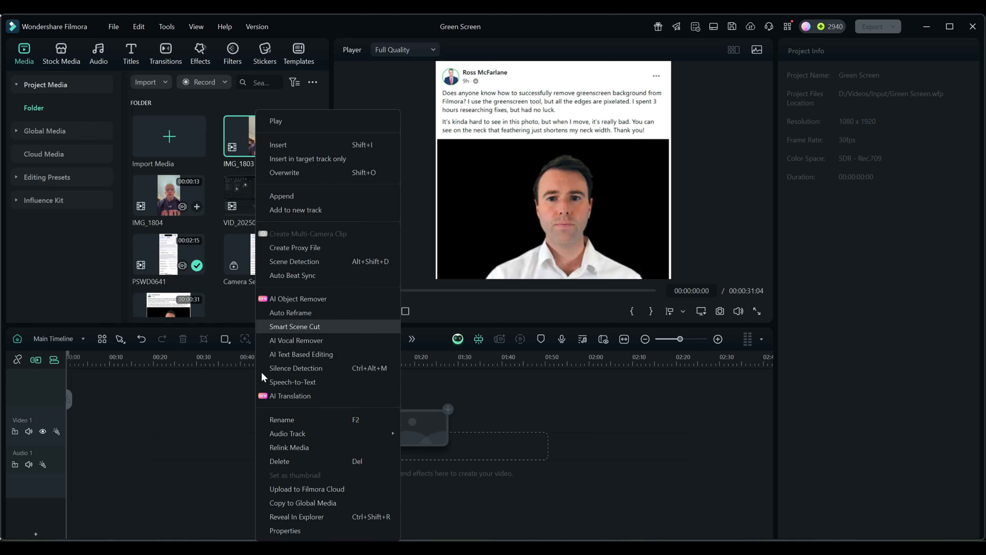
click(284, 531)
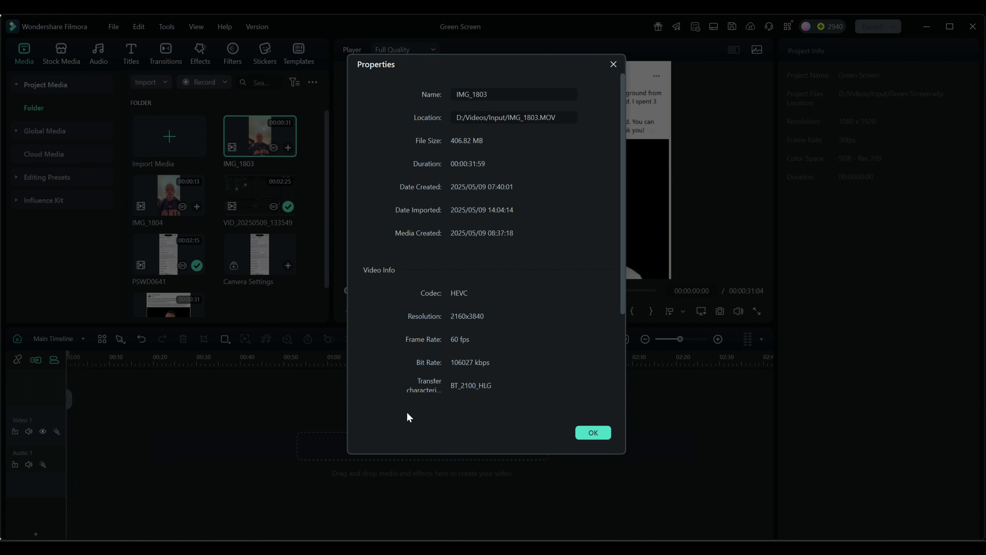
scroll(518, 290, down, 1)
scroll(518, 292, down, 2)
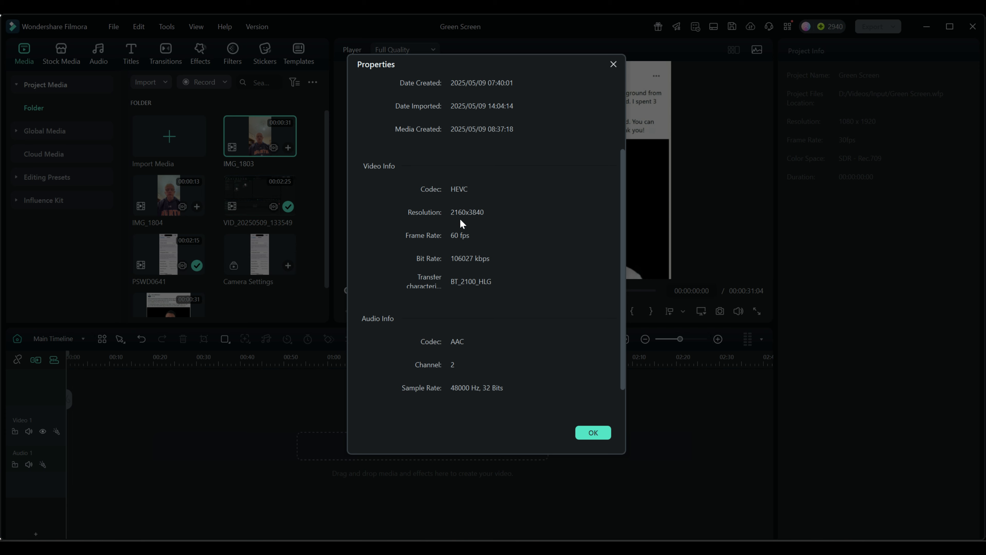
key(Escape)
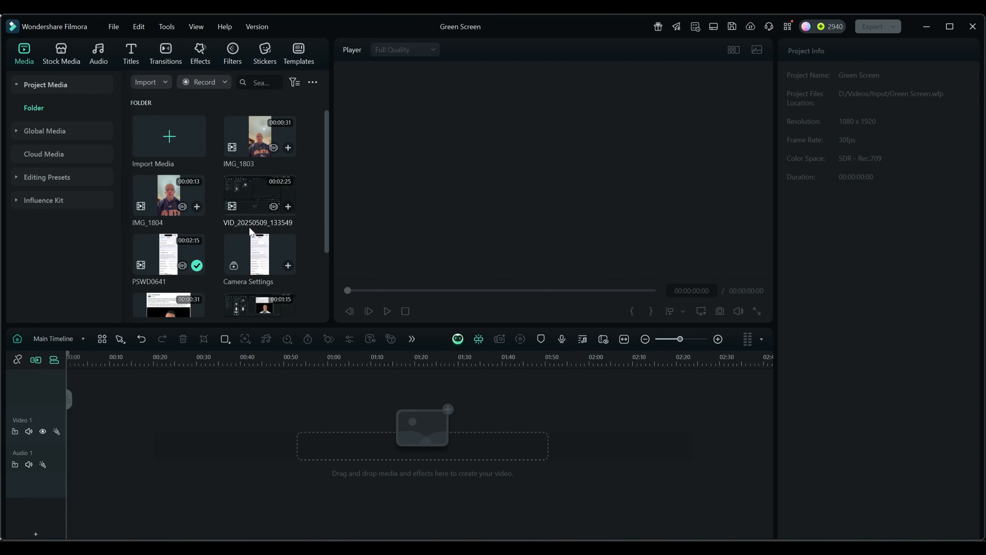
- Add the IMG_1803 clip to the start of the Video 1 track, matching the project settings to its 2160 x 3840 60fps format
click(288, 207)
drag(256, 121, 93, 432)
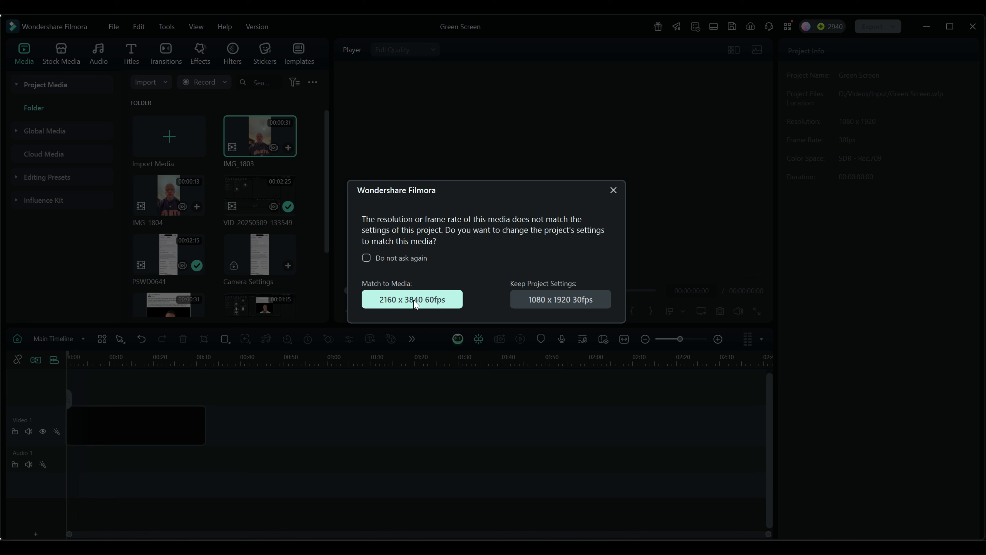
click(396, 303)
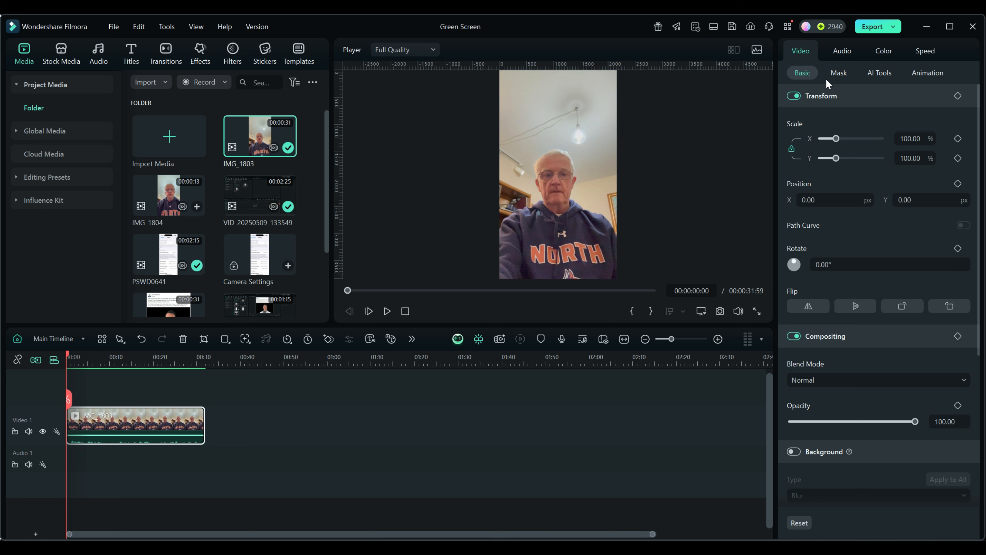
- Show the clip's AI tools with the AI Portrait Cutout and Smart Cutout settings collapsed
click(874, 72)
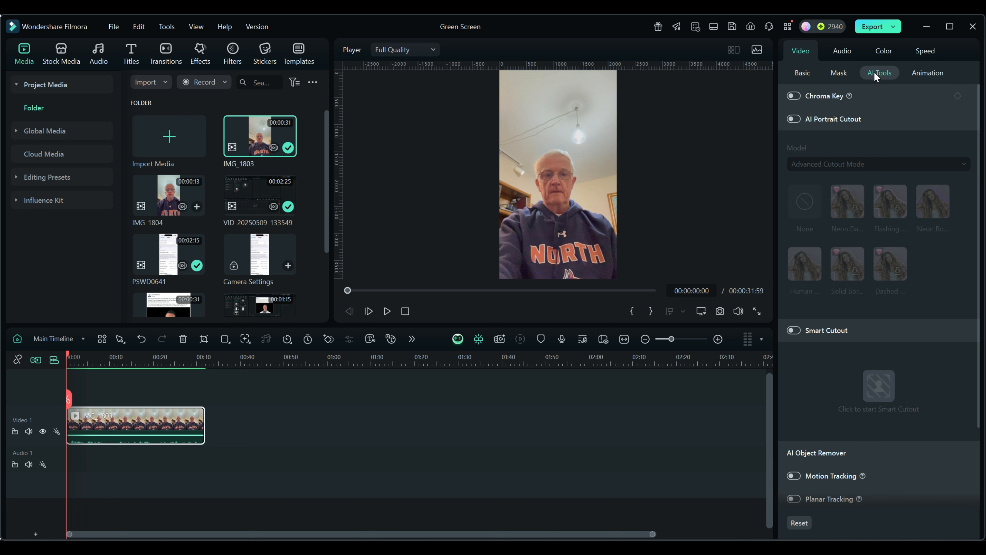
click(870, 120)
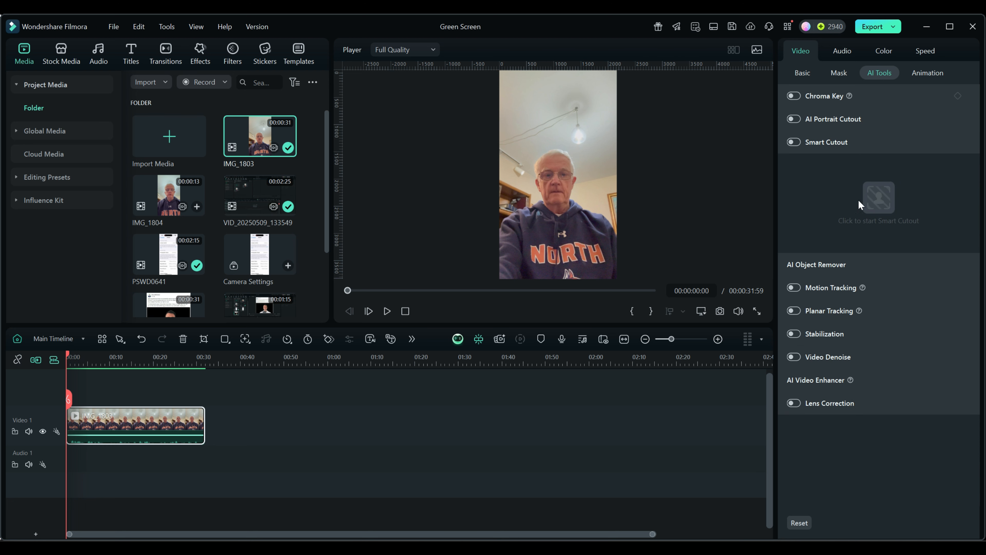
click(853, 142)
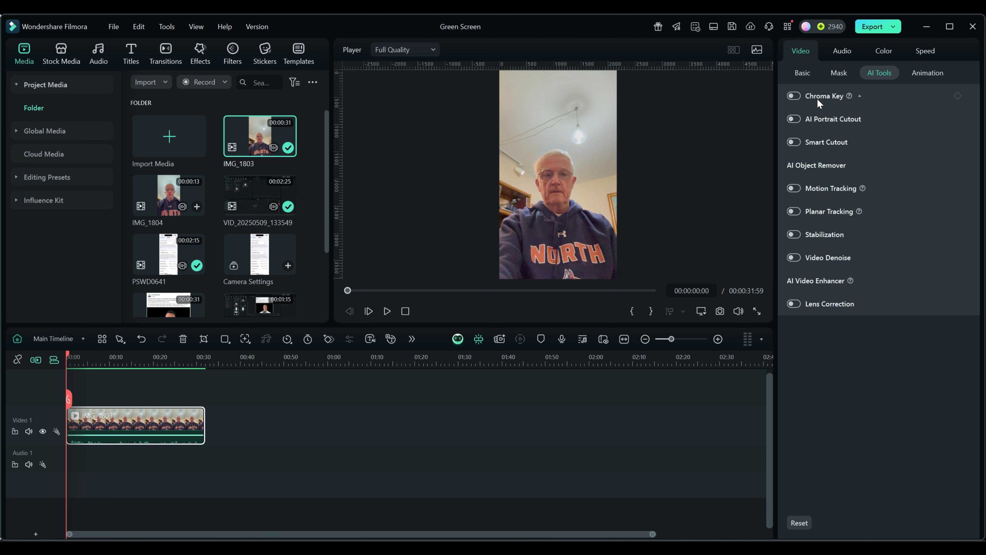
- Enable Chroma Key on the clip and sample the ceiling colour in the preview as the key colour
click(859, 95)
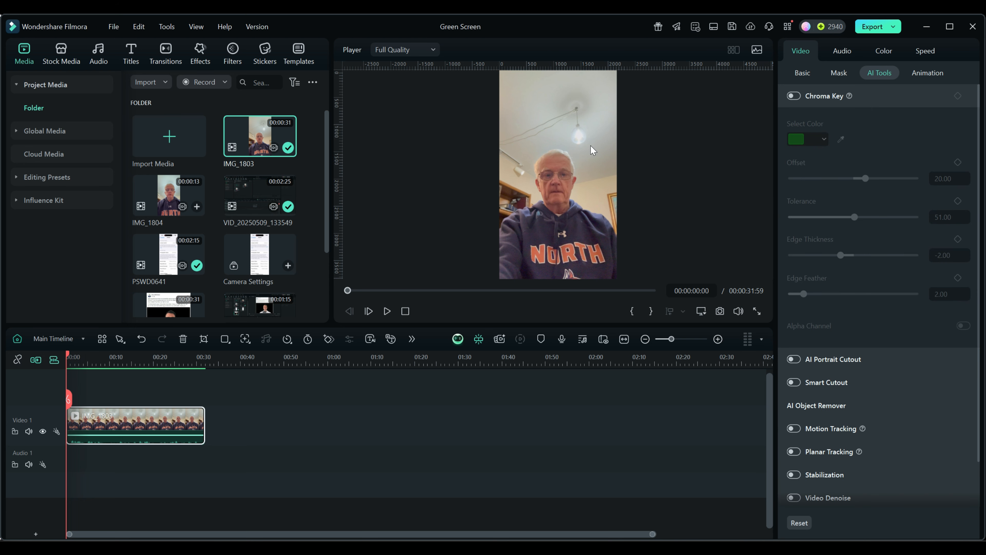
click(799, 95)
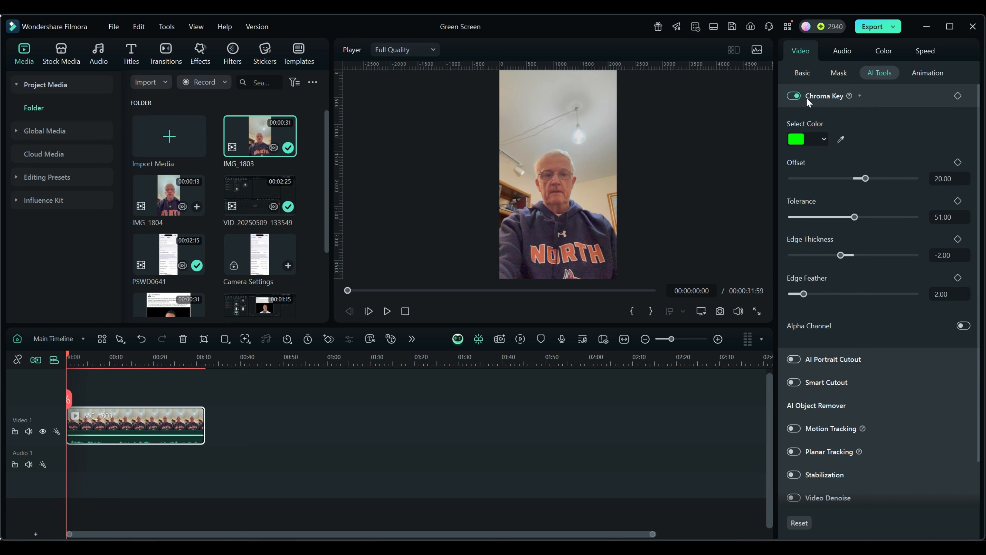
click(824, 139)
click(841, 138)
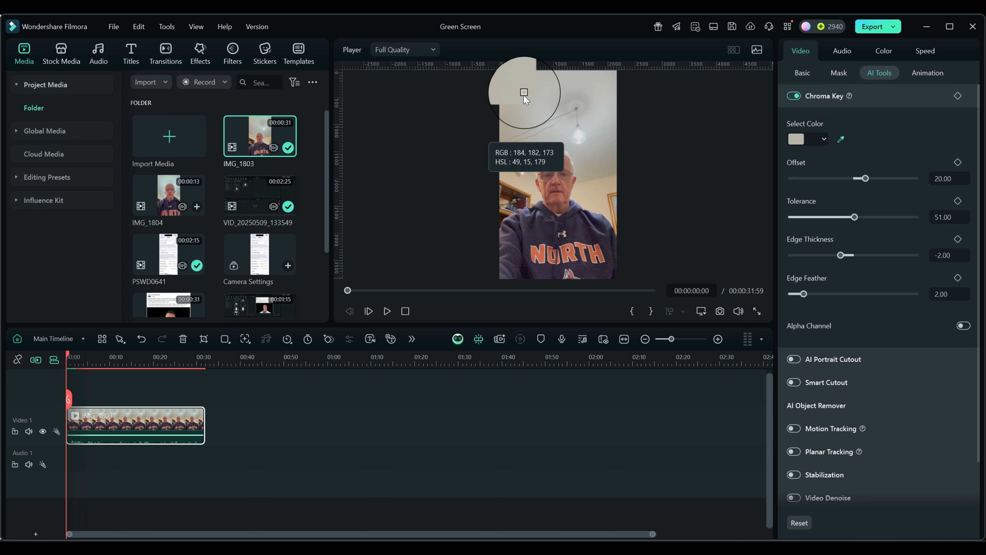
click(528, 102)
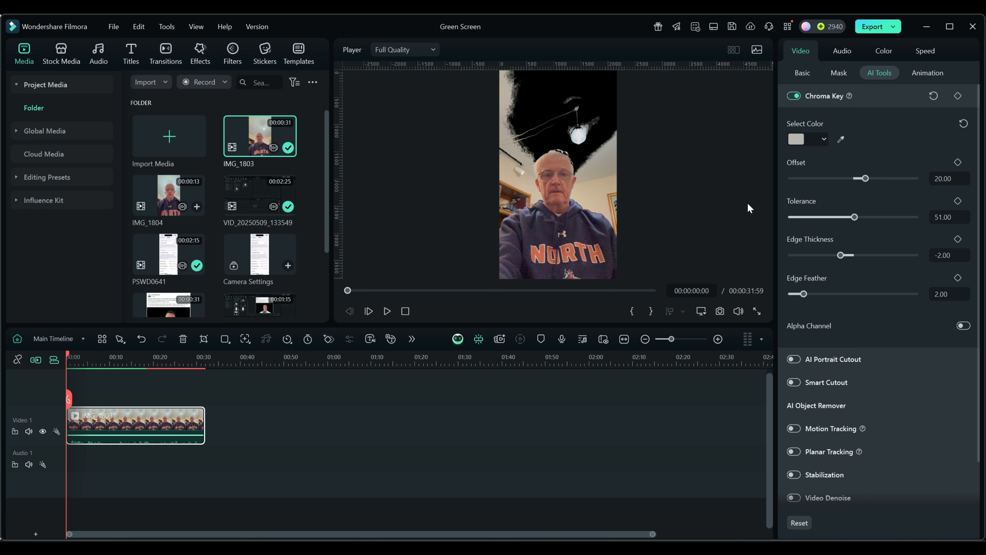
- Try adjusting the Chroma Key edge feather, then turn Chroma Key off and collapse its settings
click(795, 97)
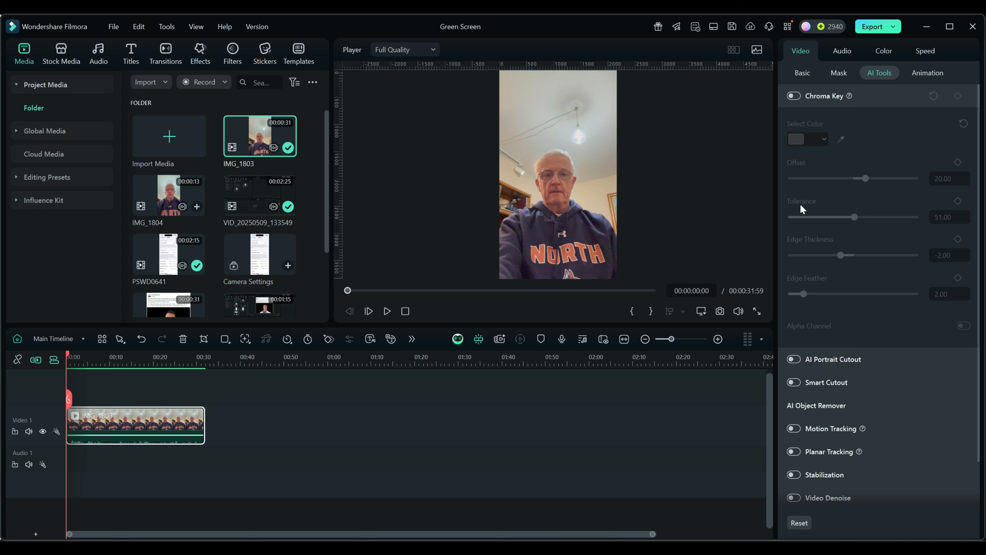
click(795, 96)
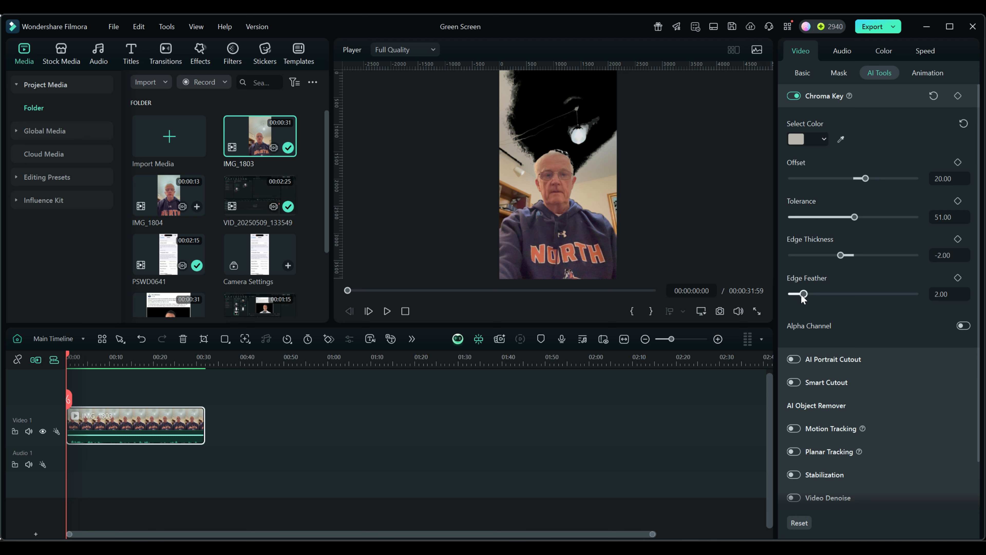
mouse_move(803, 296)
mouse_down()
mouse_move(823, 296)
mouse_move(811, 296)
mouse_up()
click(934, 278)
click(793, 96)
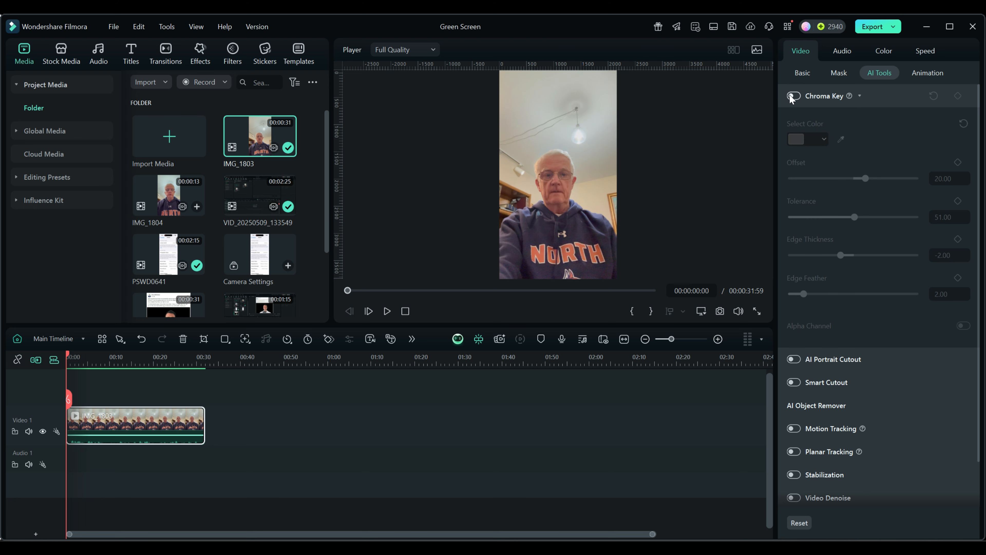
click(859, 95)
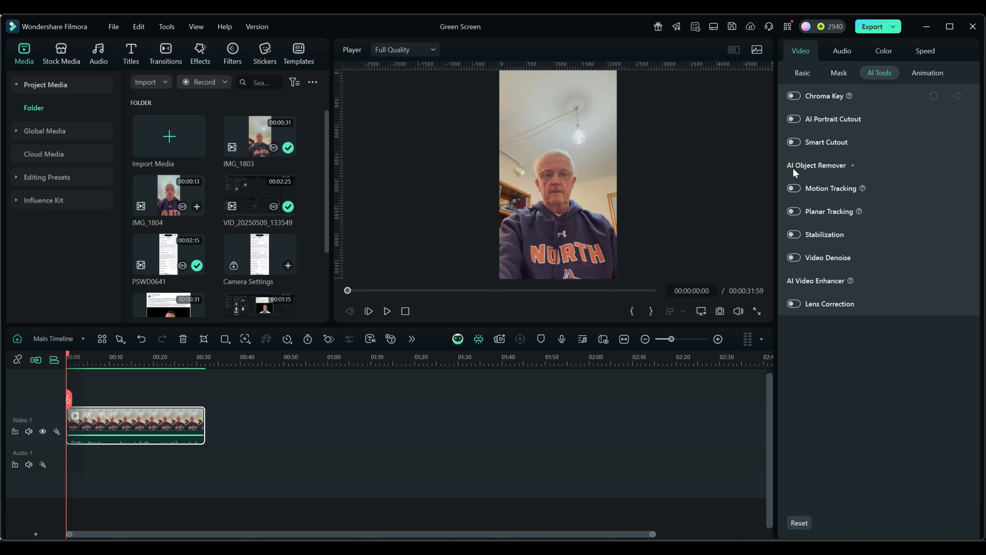
- Enable AI Portrait Cutout on the clip with the Human Outline style and set the outline opacity to 64
click(795, 119)
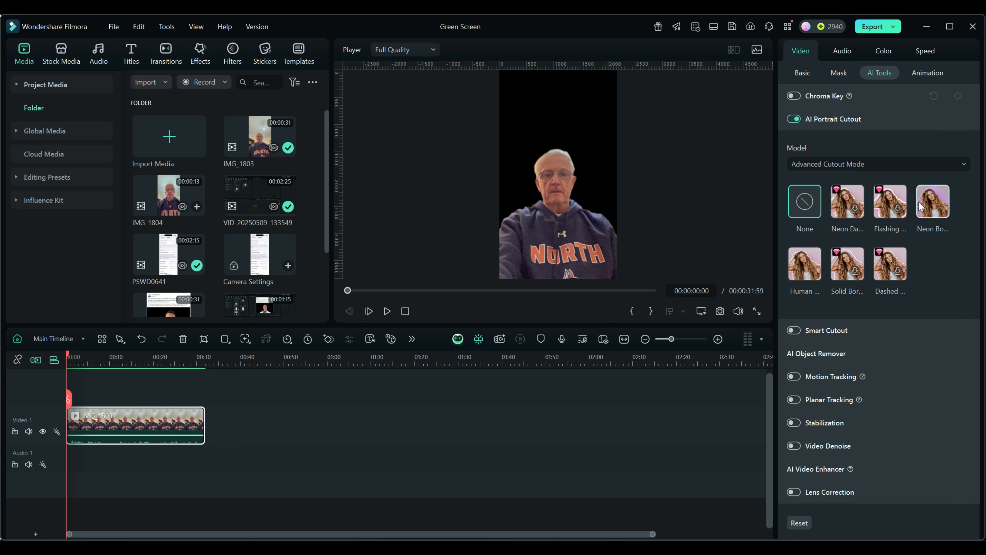
click(804, 267)
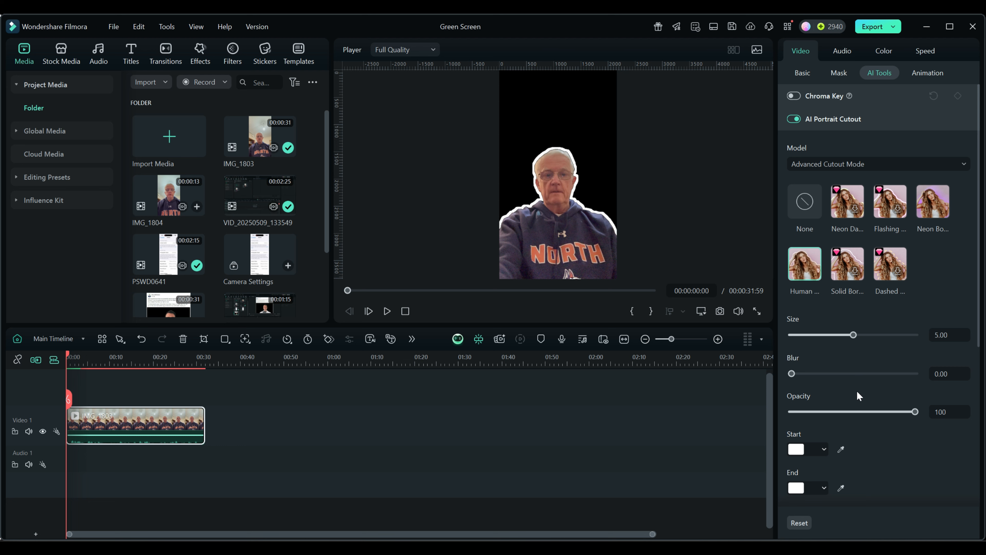
drag(916, 411, 872, 418)
- Set the portrait outline's start colour to red and its end colour to yellow
scroll(893, 453, down, 2)
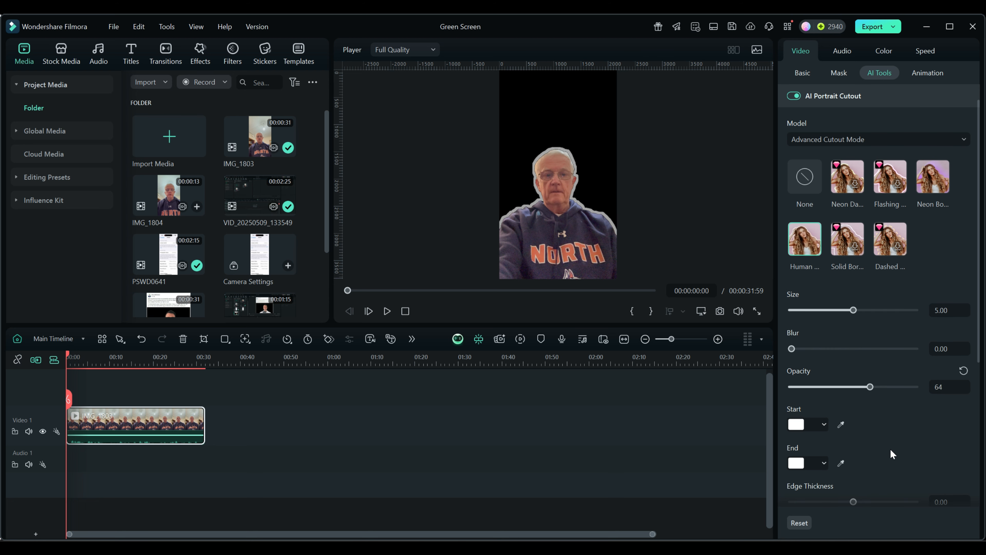
scroll(893, 453, down, 2)
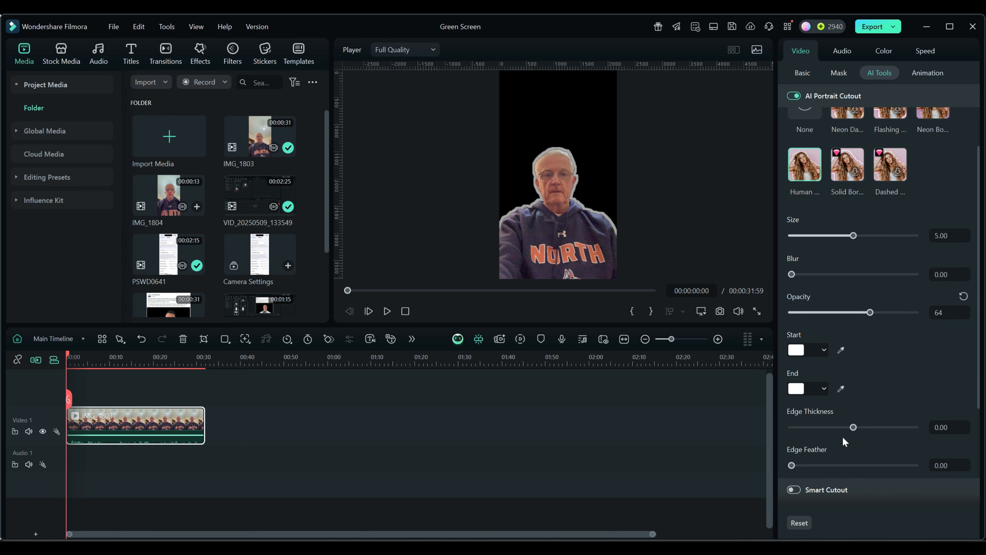
scroll(895, 377, up, 4)
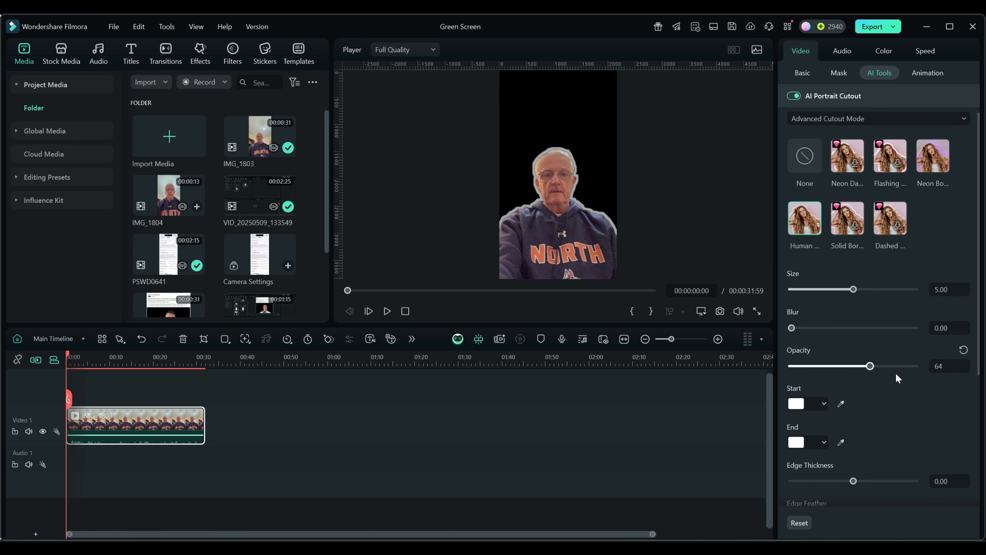
scroll(896, 384, down, 2)
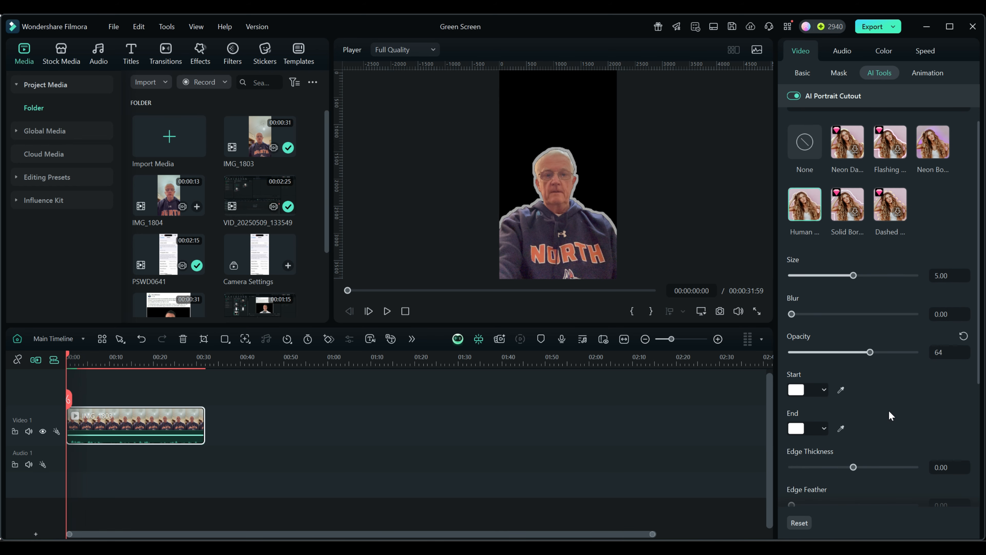
scroll(890, 415, down, 3)
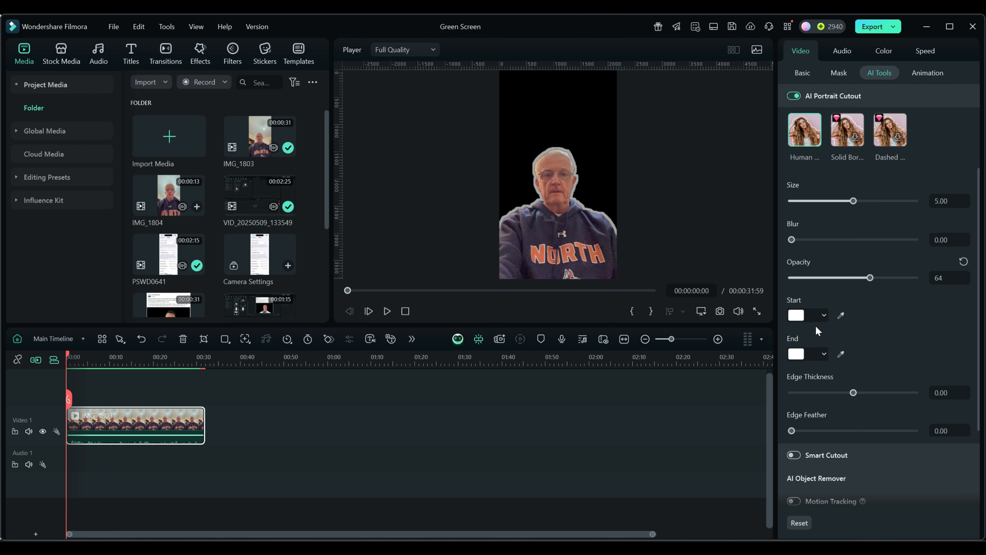
click(824, 315)
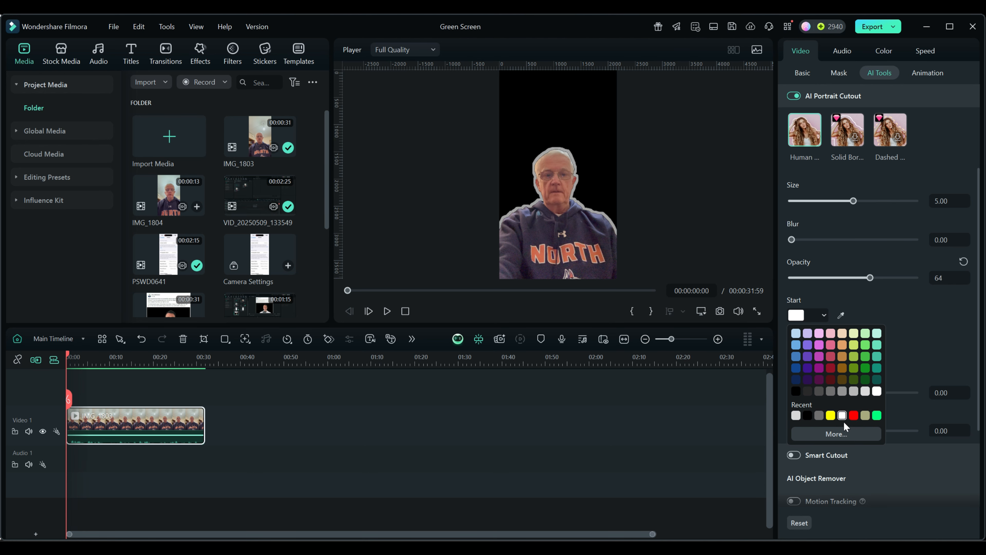
click(854, 415)
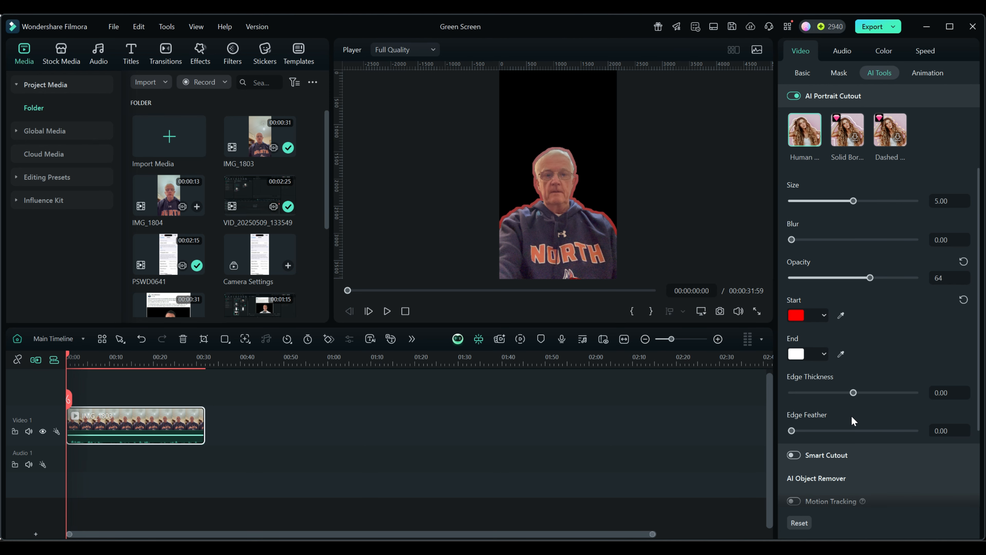
click(824, 355)
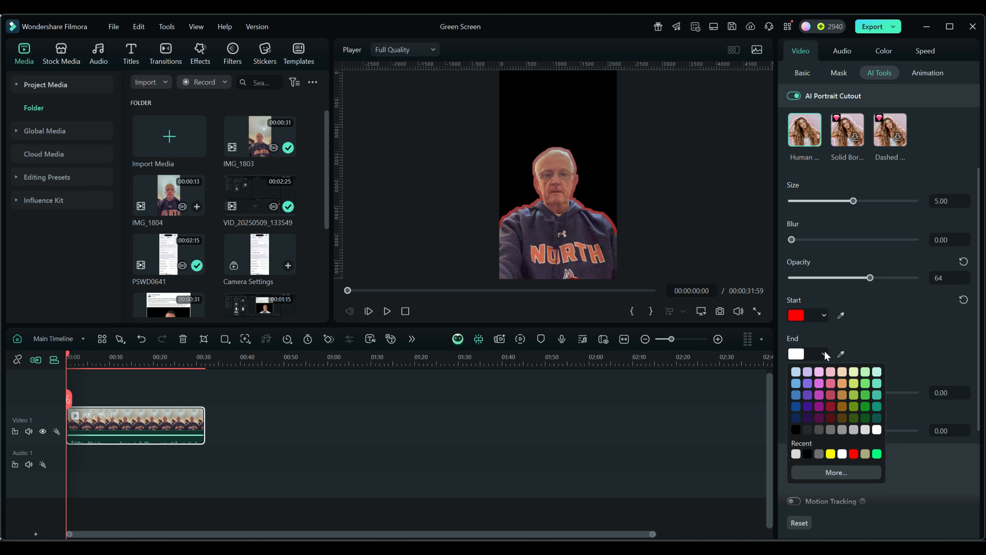
click(832, 455)
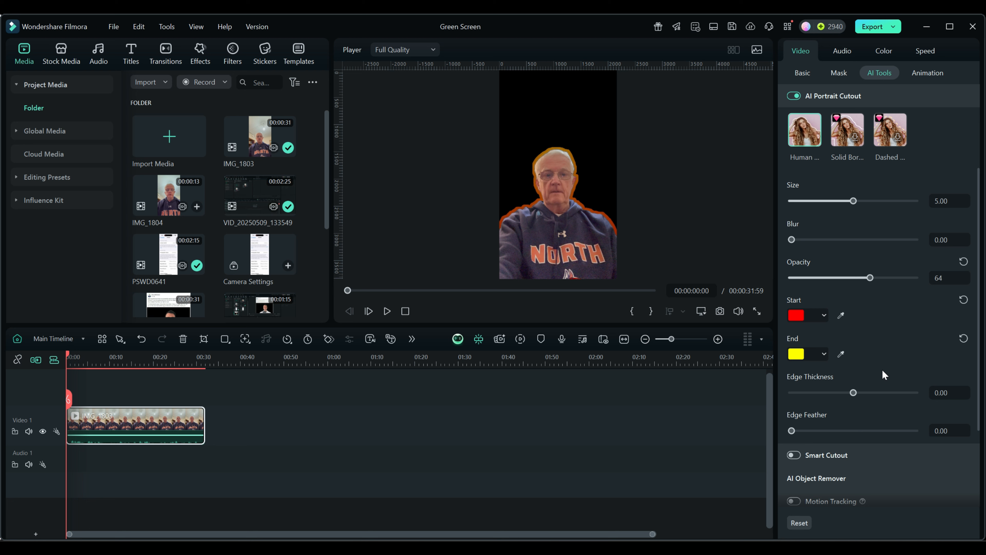
scroll(883, 368, down, 1)
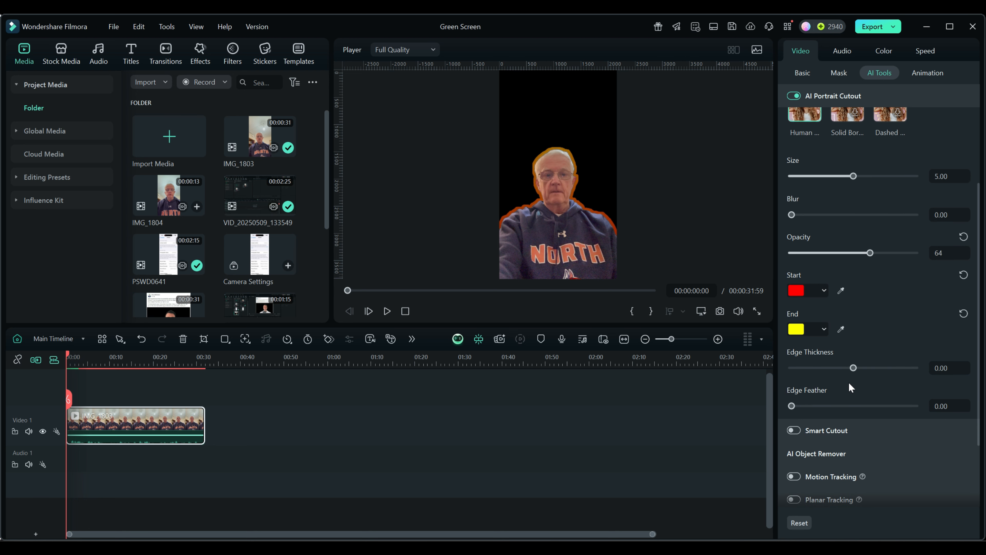
- Remove the portrait outline by setting the AI Portrait Cutout style to None
scroll(865, 330, up, 6)
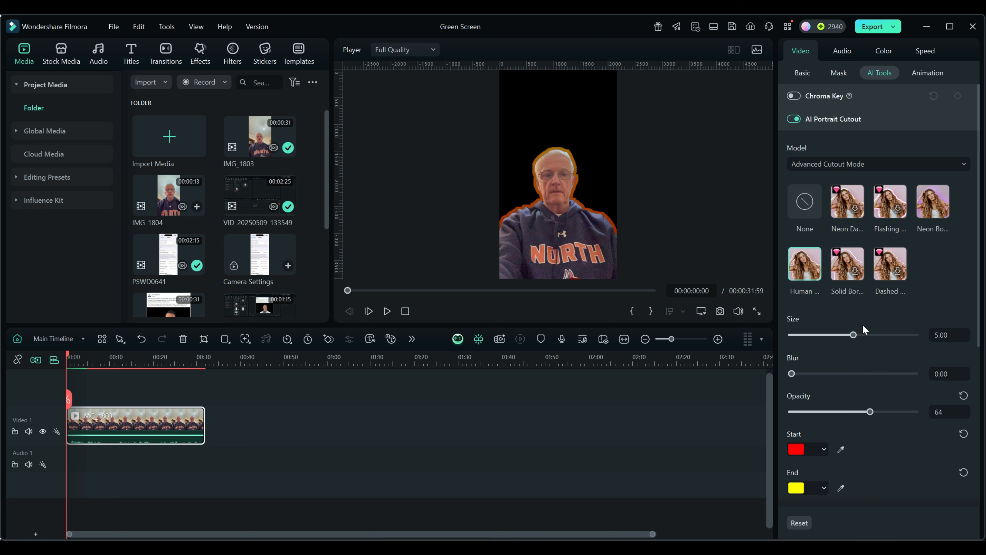
click(805, 201)
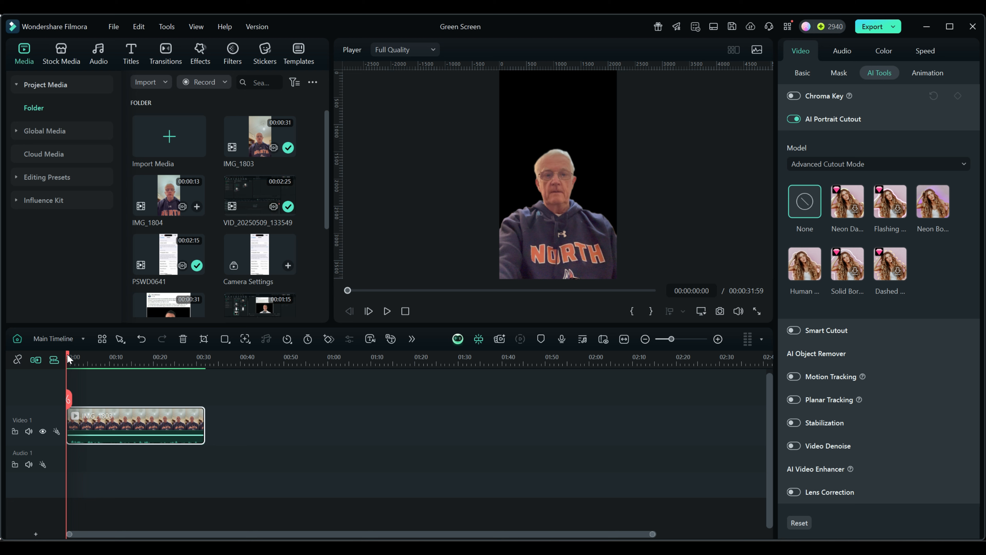
drag(68, 352, 68, 373)
- Try scaling the cut-out clip to 211.76% and 43.14%, then reset its scale
click(801, 73)
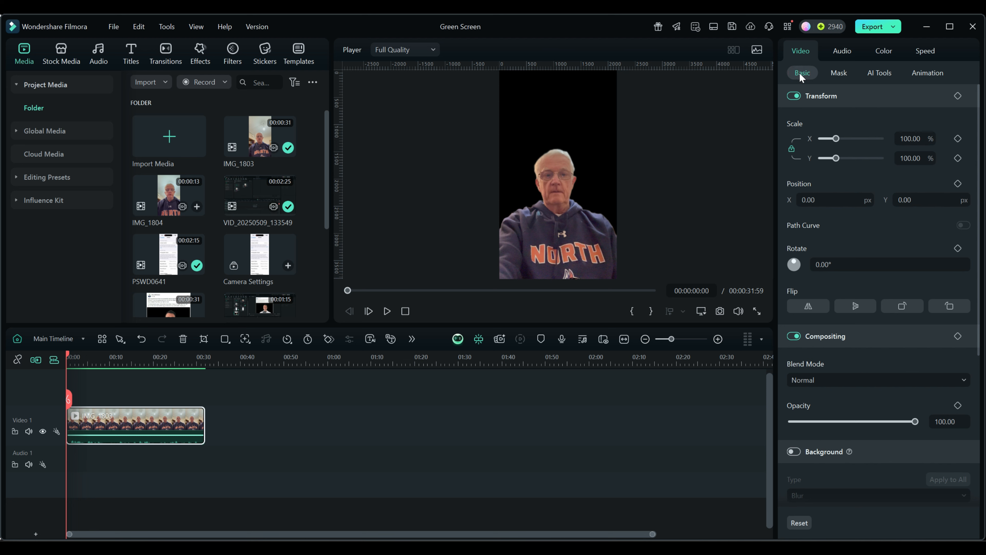
drag(837, 139, 853, 140)
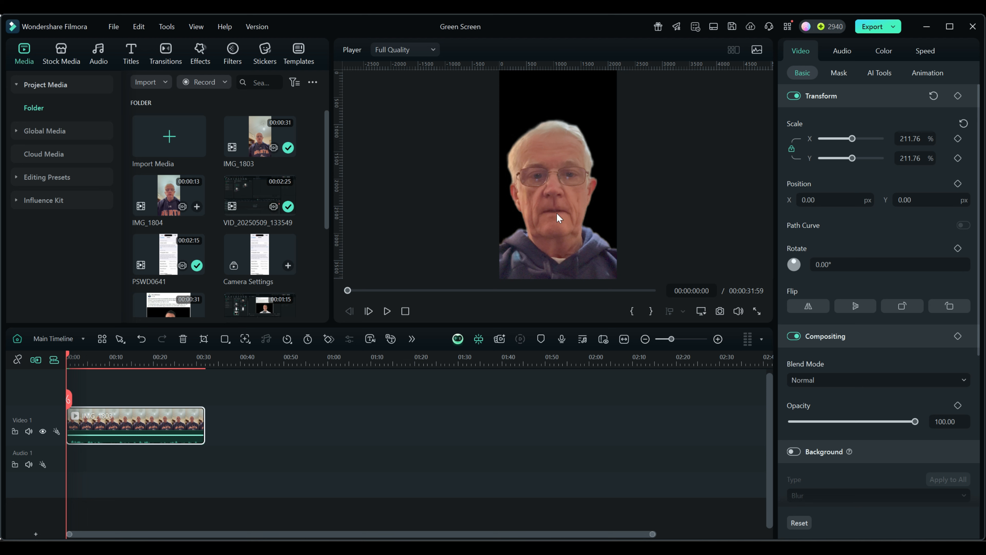
drag(853, 159, 828, 158)
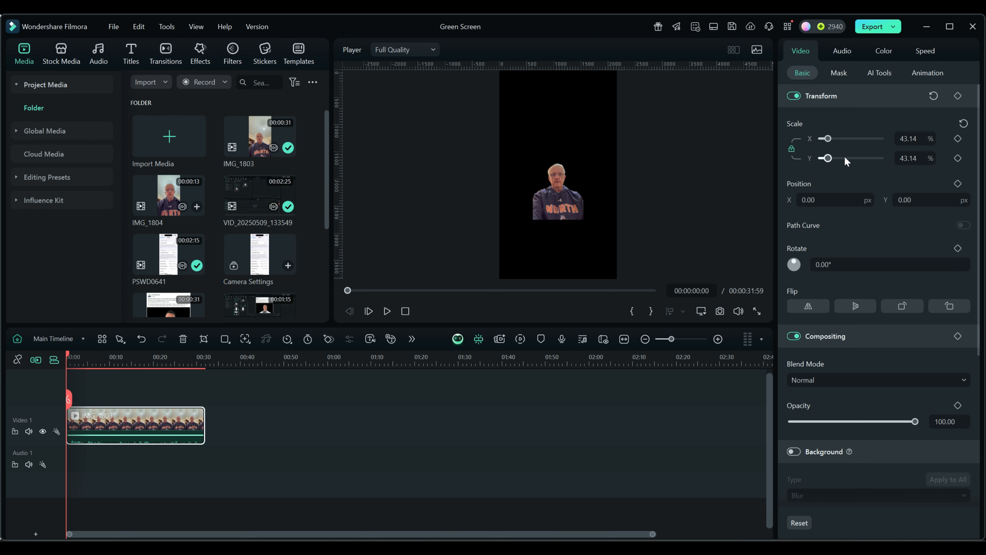
click(965, 124)
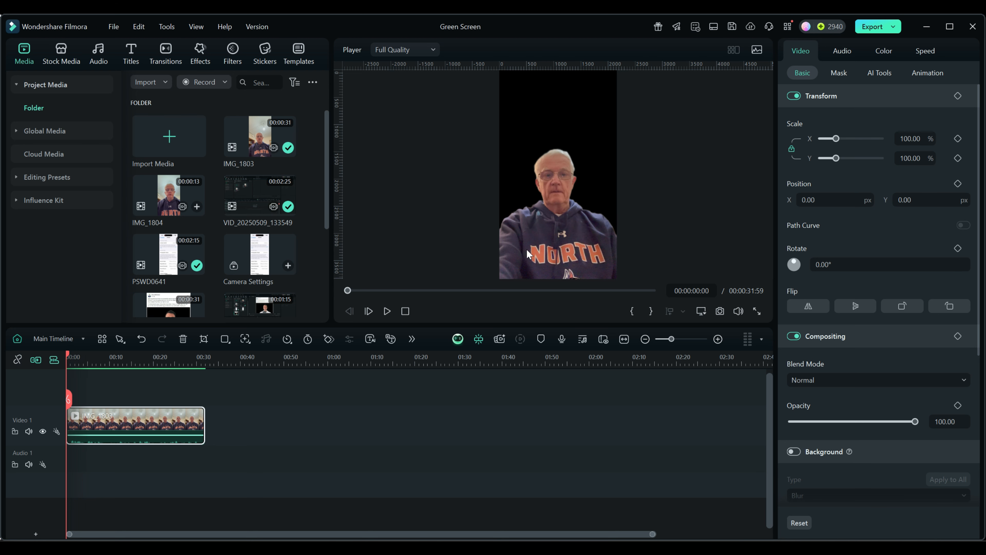
- Scale the cut-out clip to 207.84% and scrub through it to inspect the cutout edges
drag(838, 157, 852, 158)
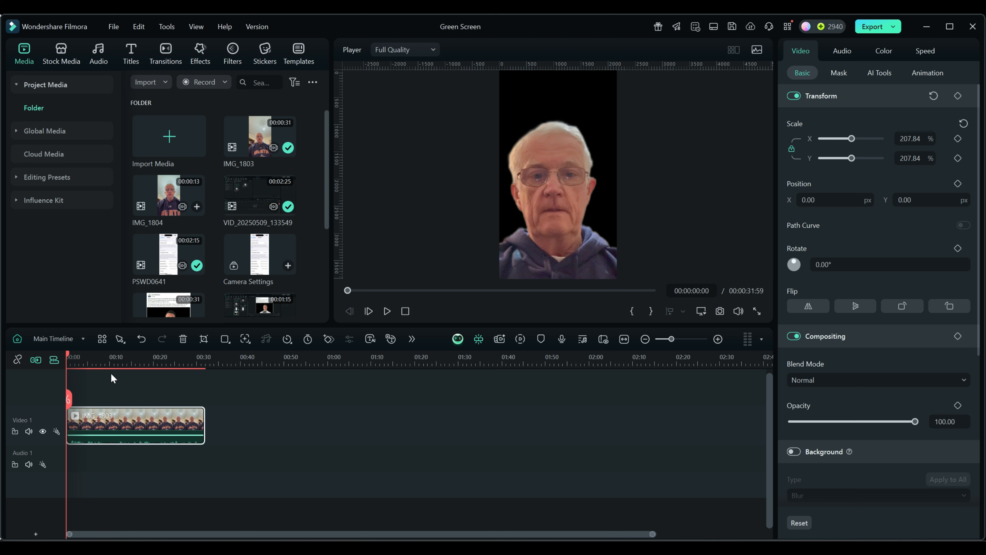
drag(67, 353, 97, 363)
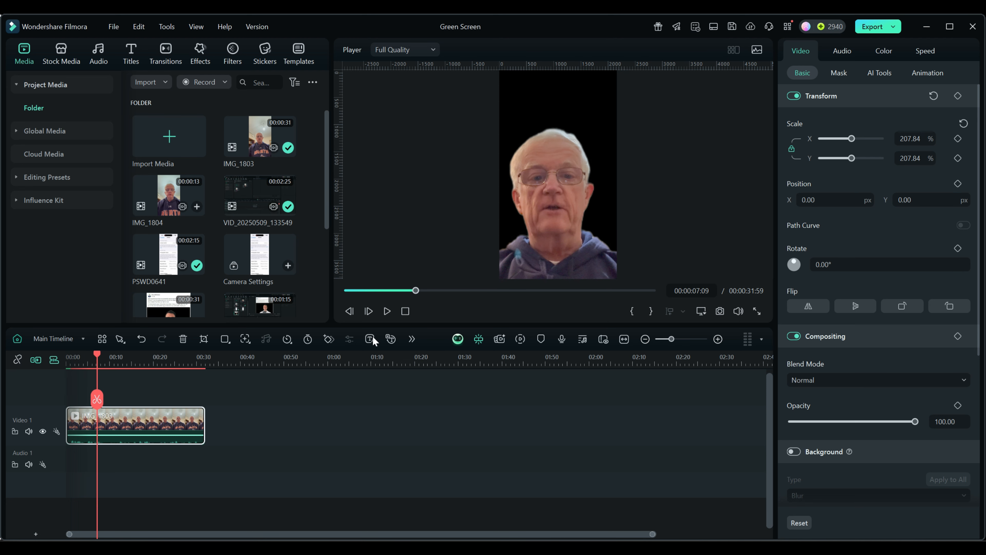
drag(96, 352, 137, 358)
drag(118, 357, 166, 362)
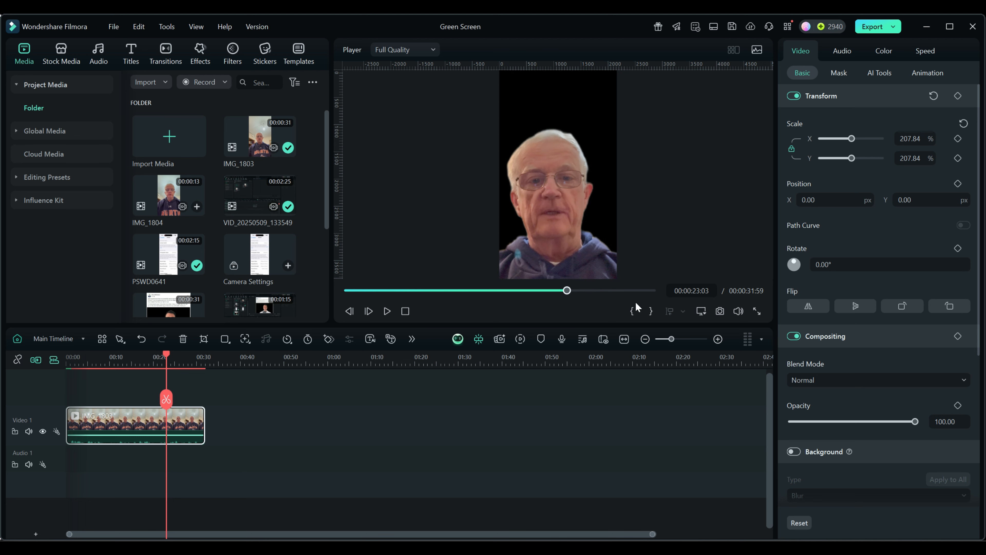
- Add another copy of IMG_1803 after the first clip on the Video 1 track and move the playhead onto it
click(876, 73)
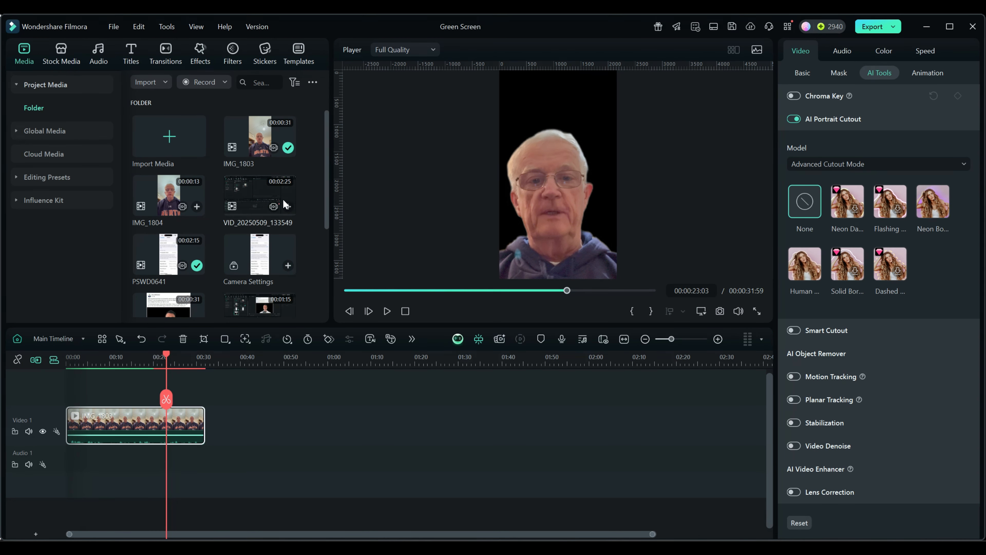
drag(238, 148, 247, 437)
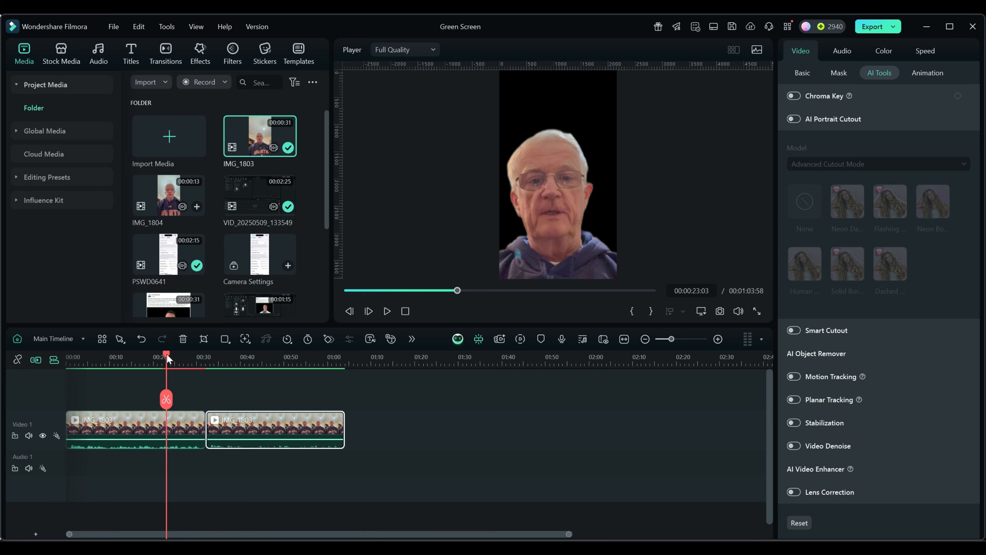
drag(167, 358, 223, 358)
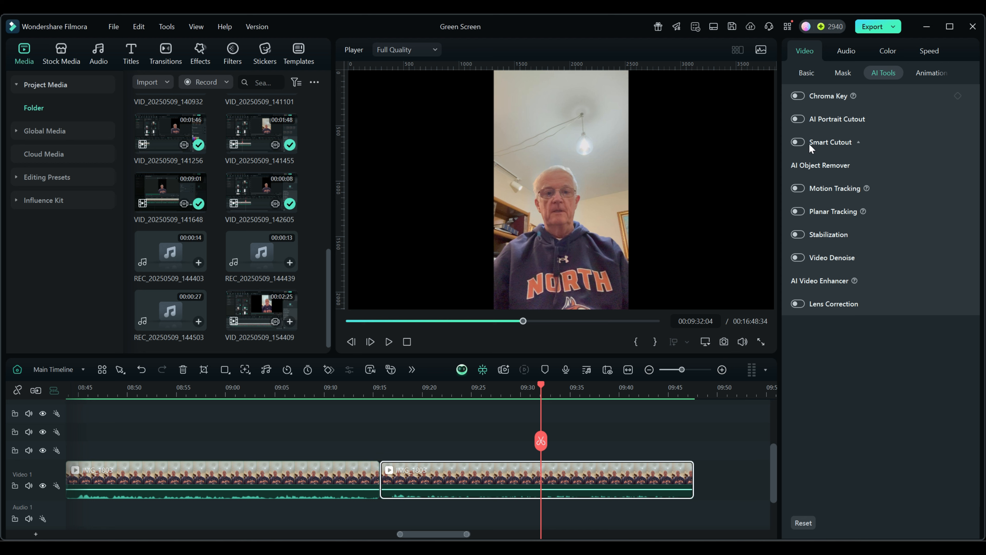
- Enable Smart Cutout on the second clip and open the Smart Cutout editor
click(860, 144)
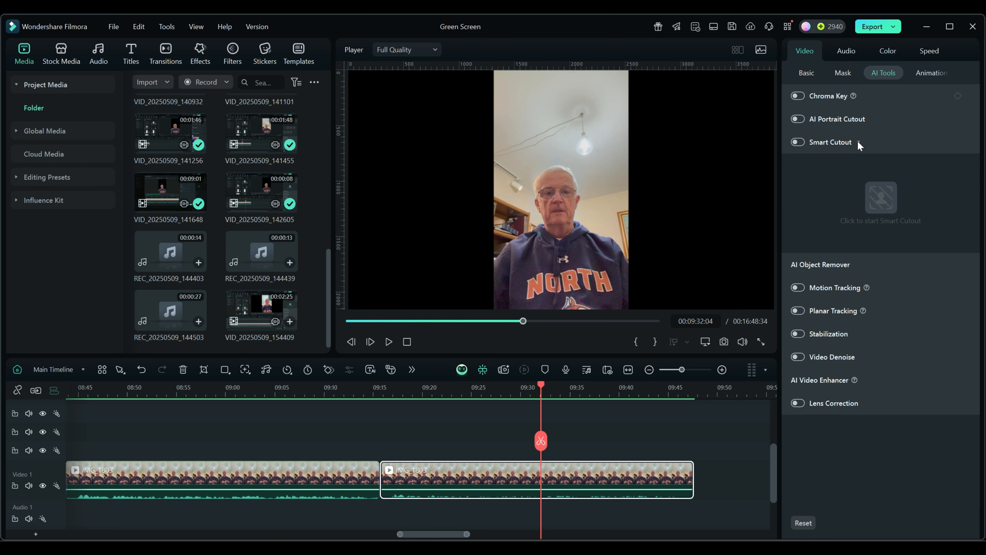
click(799, 142)
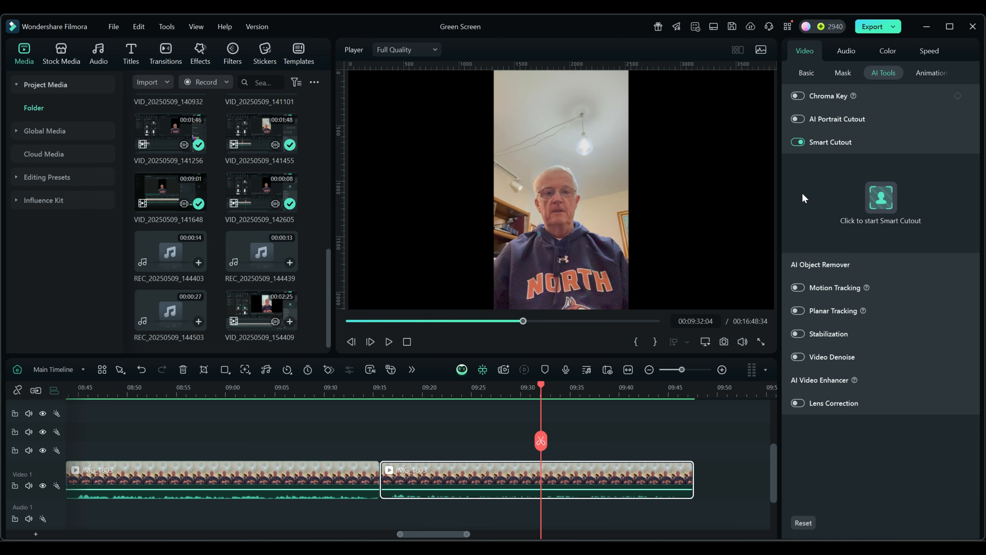
click(880, 195)
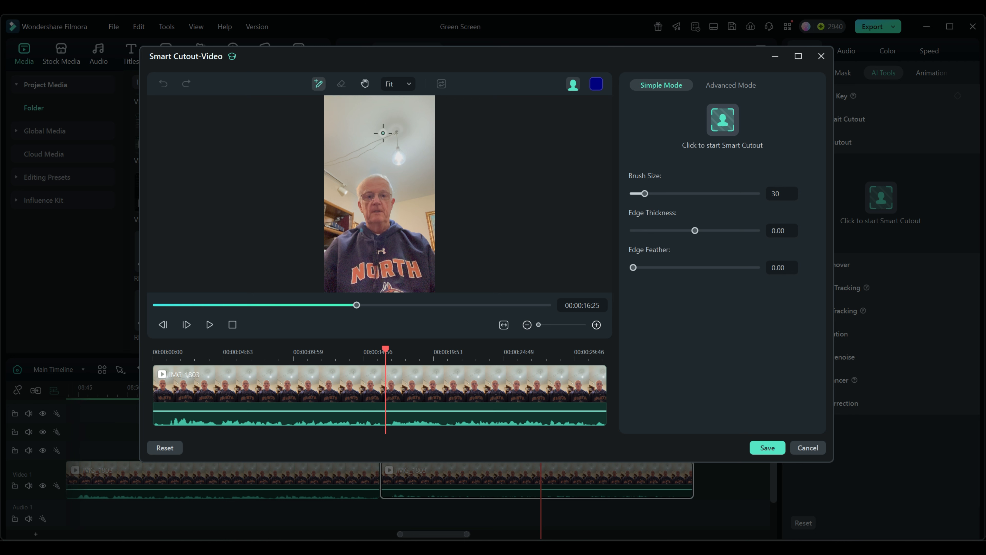
- Mark a spot on the ceiling with the cutout brush and open the mask display options
click(411, 84)
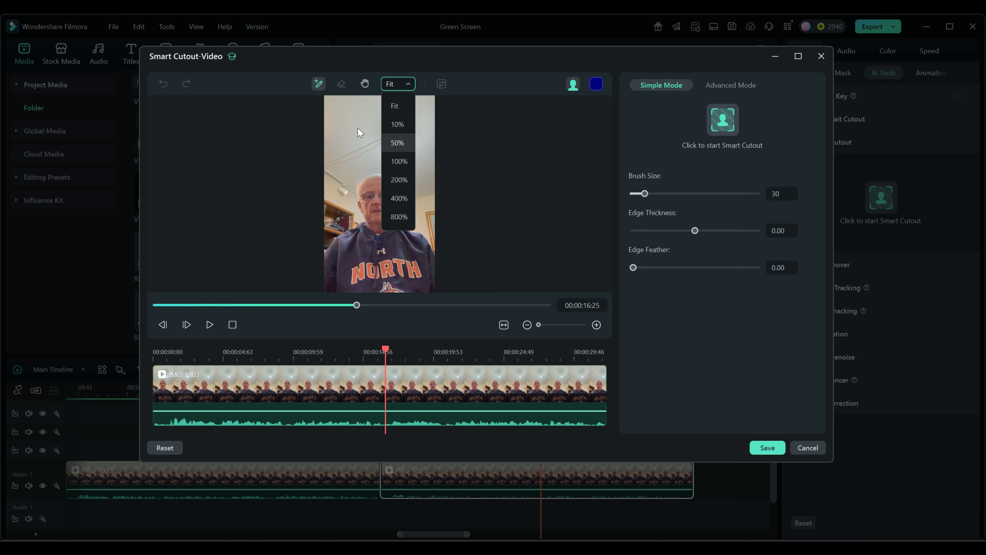
click(352, 131)
click(352, 132)
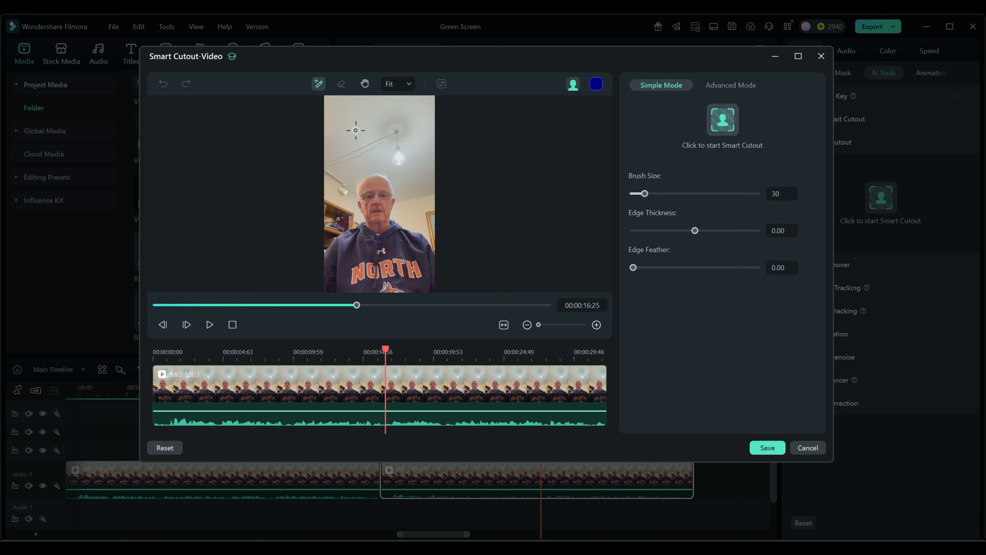
click(573, 84)
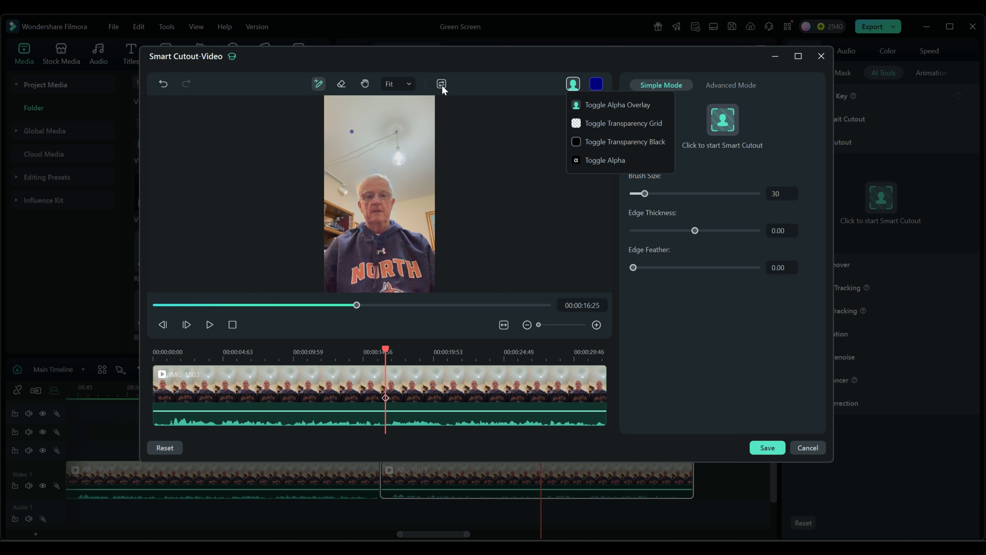
- Examine the preview at 400% and 50% zoom, pan around the face, and return it to Fit
click(407, 84)
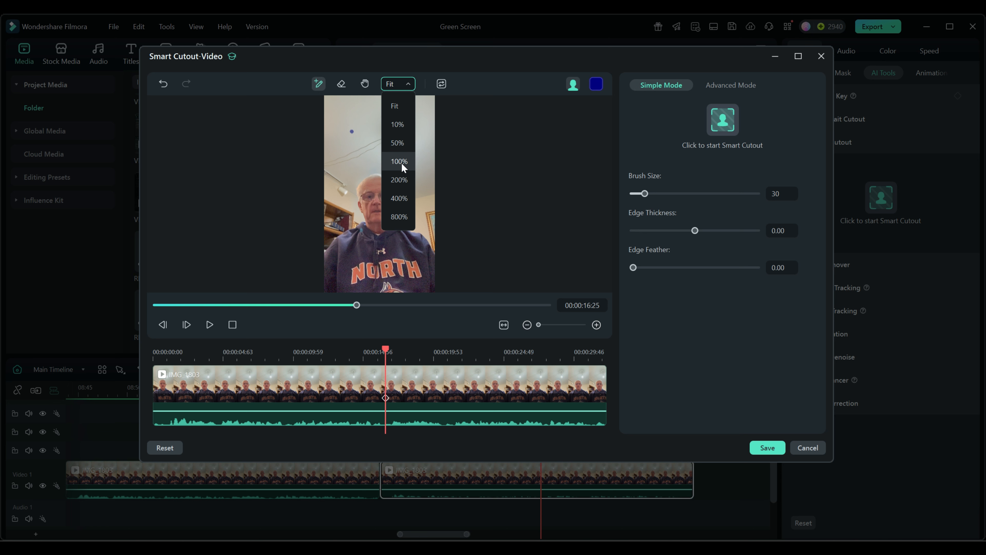
click(397, 199)
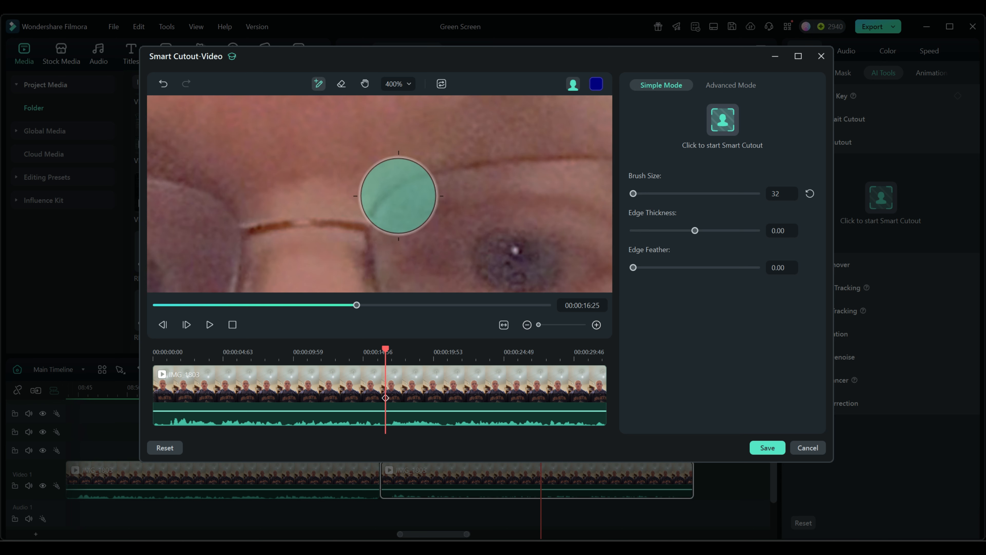
click(407, 84)
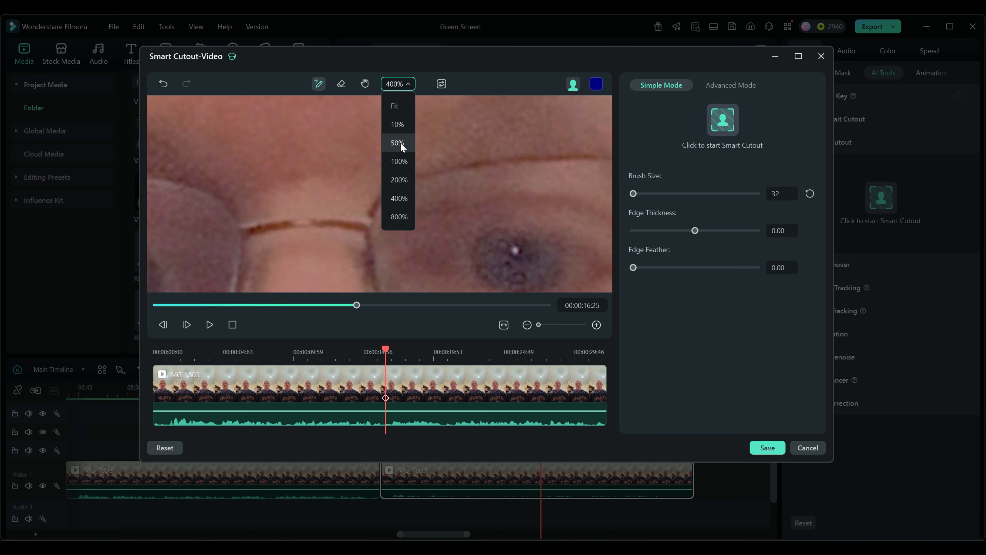
click(400, 144)
click(364, 83)
drag(345, 169, 344, 145)
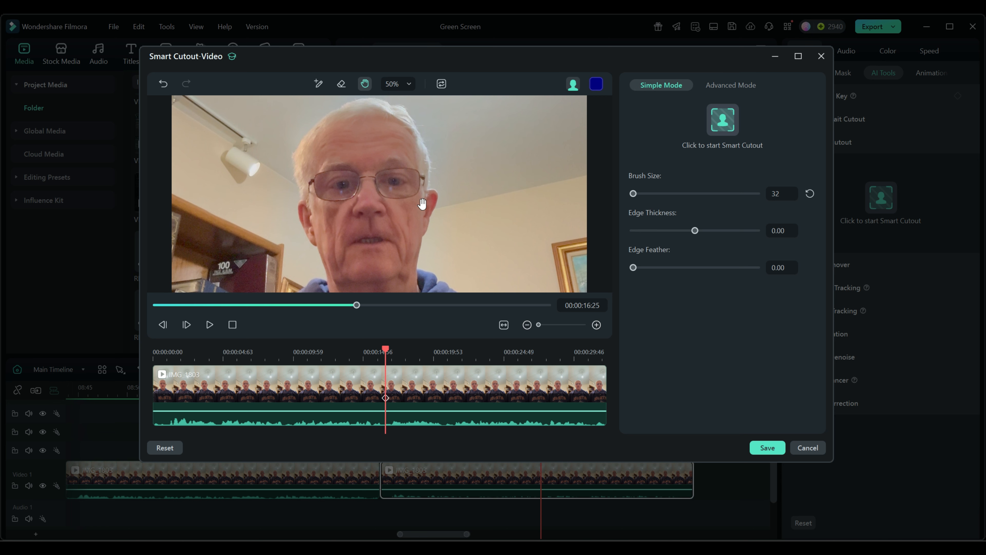
drag(384, 193, 383, 155)
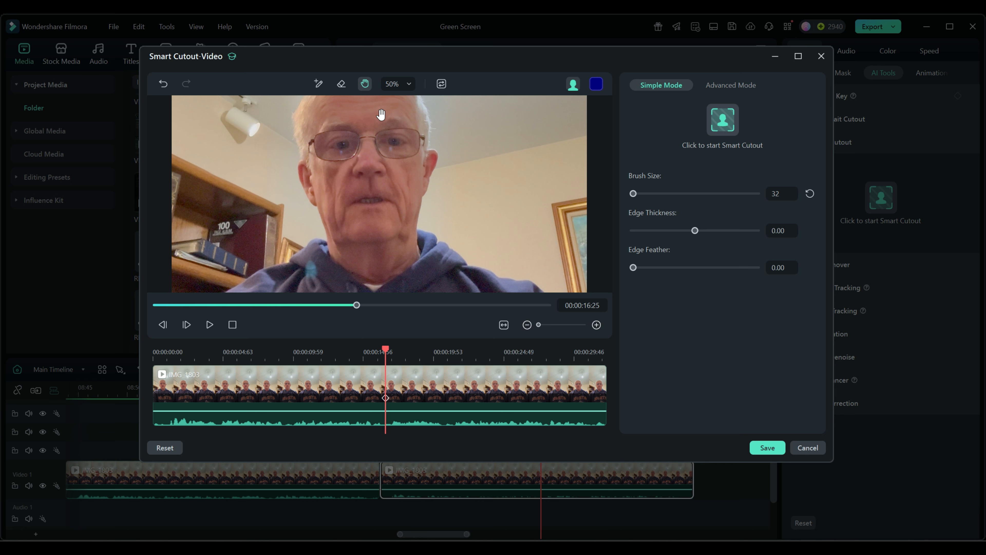
click(404, 86)
click(395, 107)
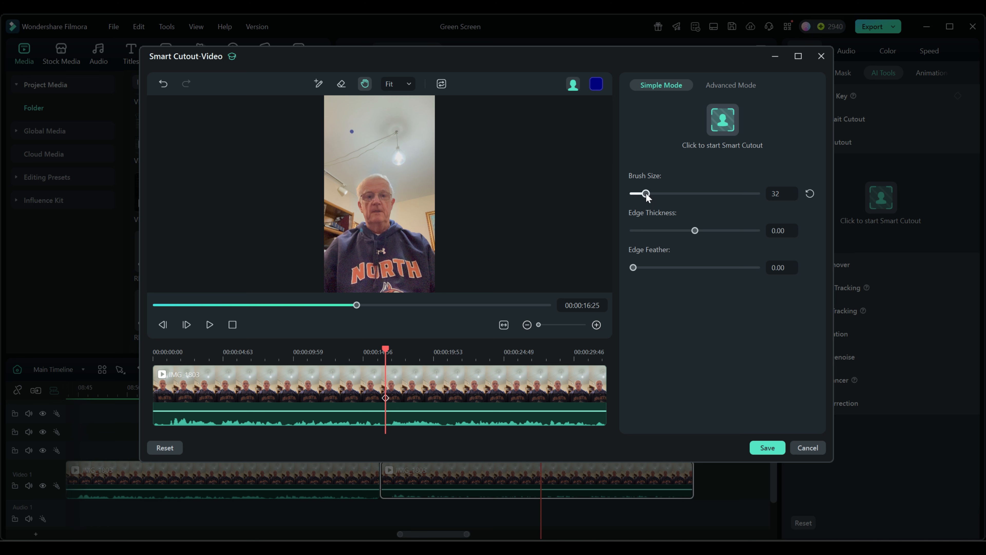
- Reset the brush size to 30 and paint a selection around the person with the cutout brush
click(319, 84)
click(810, 193)
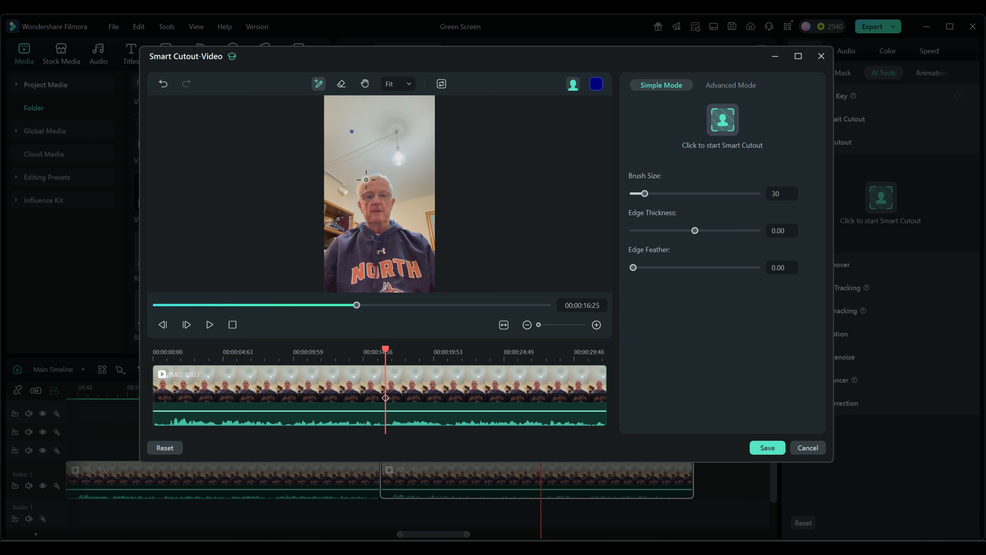
mouse_move(359, 174)
mouse_down()
mouse_move(356, 215)
mouse_move(329, 243)
mouse_move(326, 268)
mouse_move(346, 290)
mouse_move(431, 288)
mouse_move(433, 262)
mouse_move(414, 223)
mouse_move(387, 183)
mouse_move(358, 174)
mouse_up()
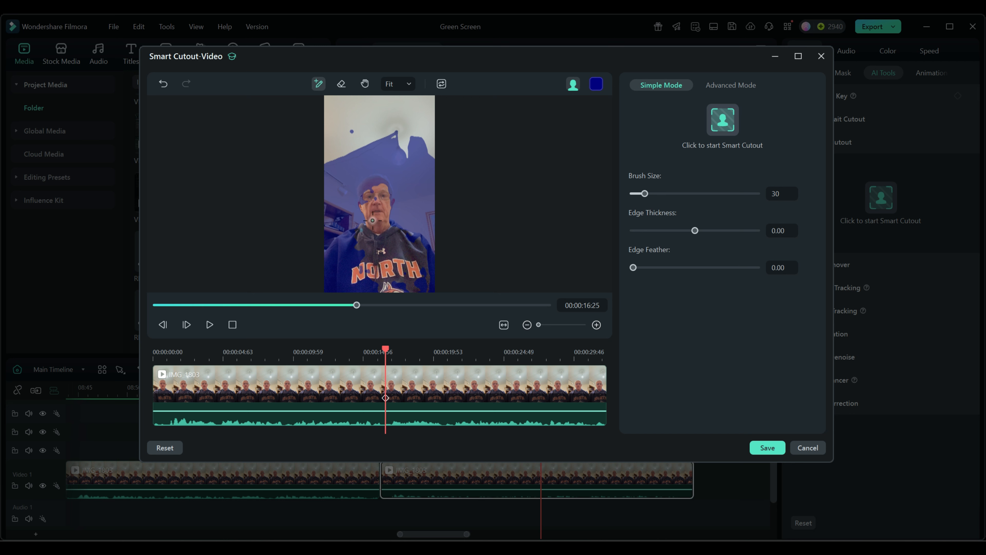
- Try erasing the mask from the background around the person with the eraser at brush size 188
click(341, 85)
drag(646, 194, 711, 194)
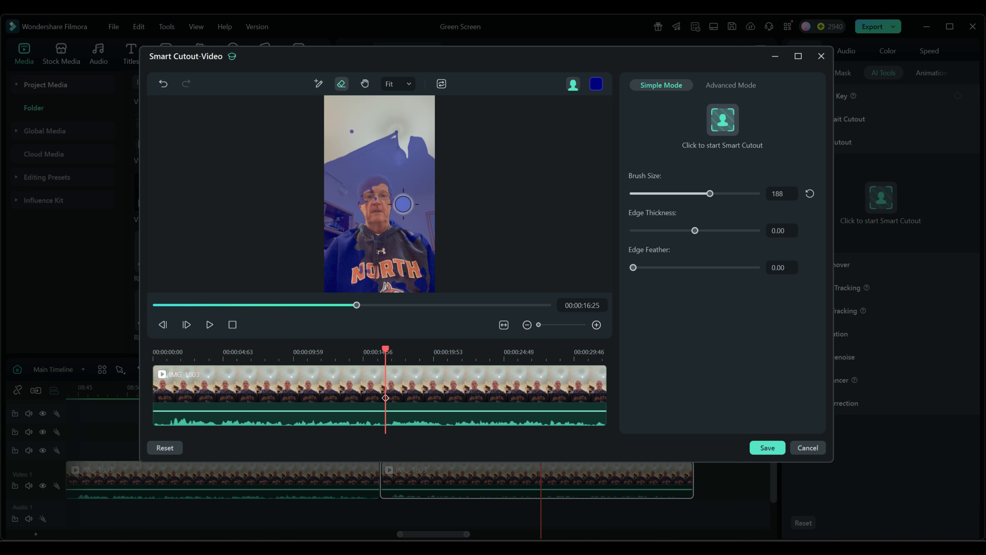
click(398, 165)
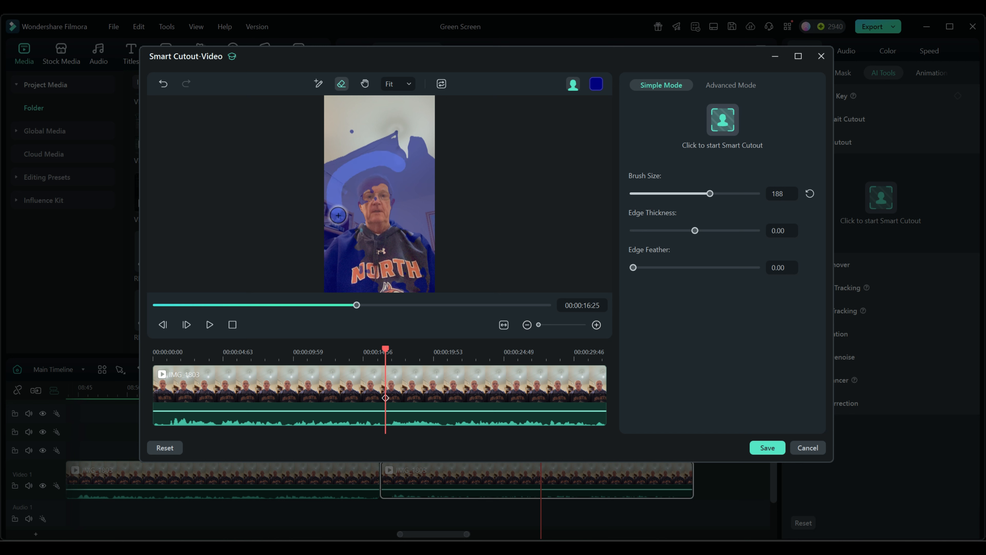
drag(398, 165, 398, 169)
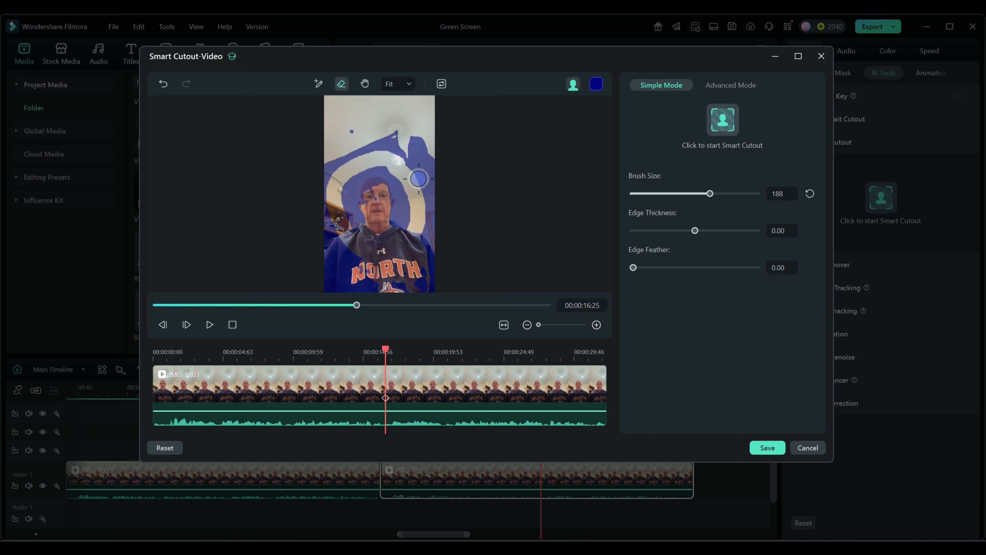
mouse_move(334, 134)
mouse_down()
mouse_move(434, 141)
mouse_move(307, 147)
mouse_move(325, 149)
mouse_move(330, 292)
mouse_move(409, 292)
mouse_move(405, 279)
mouse_move(298, 279)
mouse_move(445, 242)
mouse_move(332, 218)
mouse_move(351, 151)
mouse_up()
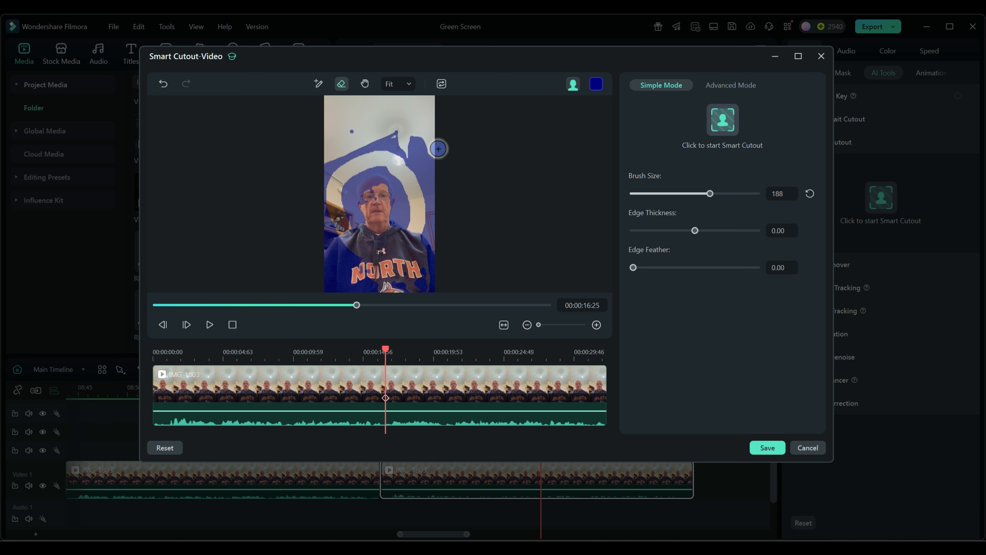
drag(413, 139, 427, 265)
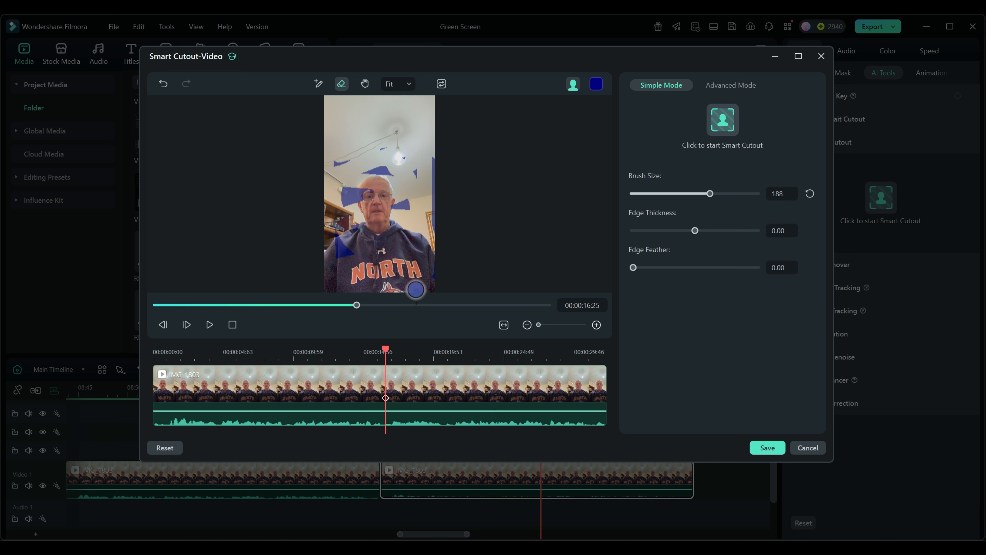
- Undo all eraser and brush strokes in the Smart Cutout editor
key(ctrl+z)
key(ctrl+z)
key(ctrl+z)
key(ctrl+z)
key(ctrl+z)
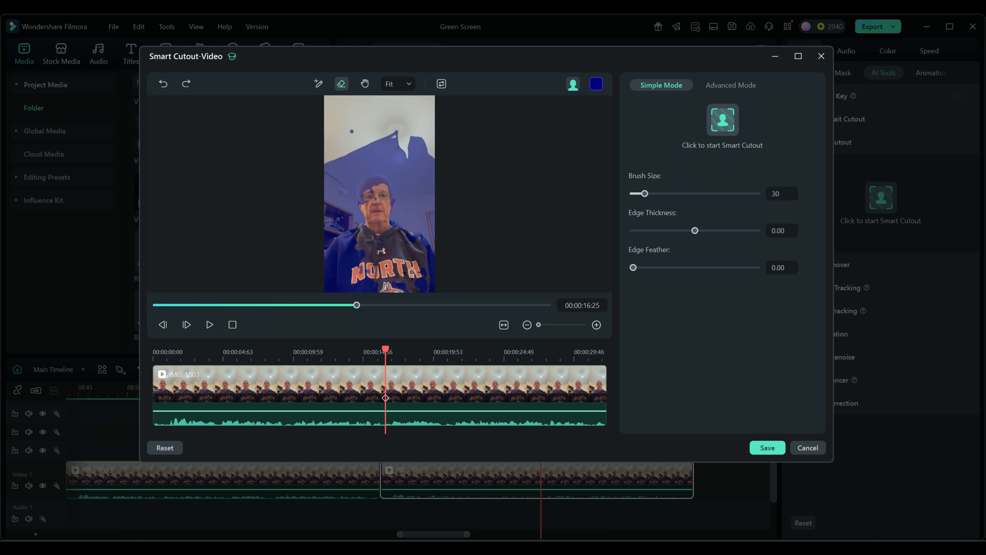
key(ctrl+z)
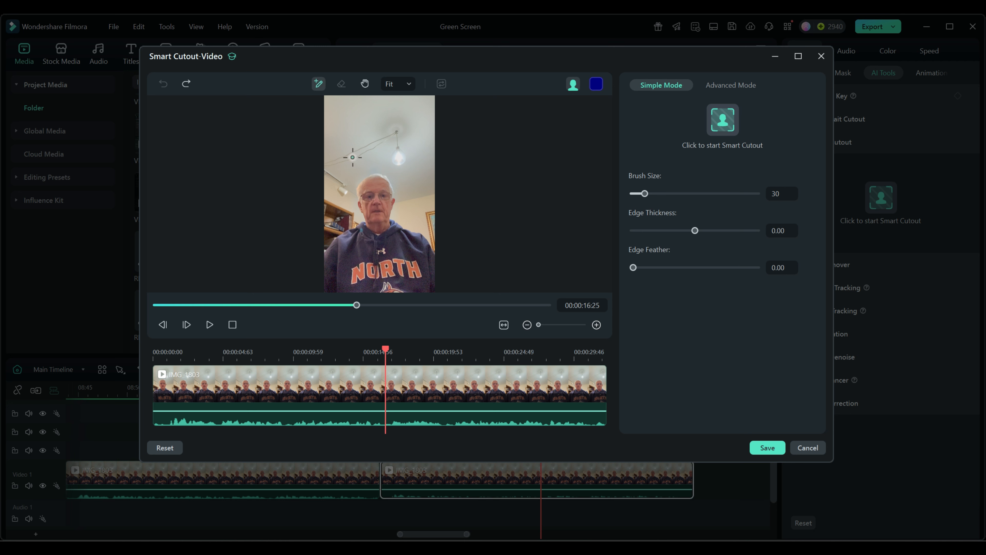
- Paint the person's head and body with the cutout brush to select them, and move the playhead to 00:00:14:45
mouse_move(371, 181)
mouse_down()
mouse_move(360, 192)
mouse_move(365, 229)
mouse_move(331, 253)
mouse_up()
mouse_move(326, 276)
mouse_down()
mouse_move(347, 289)
mouse_move(425, 289)
mouse_move(432, 280)
mouse_move(431, 254)
mouse_move(389, 221)
mouse_move(388, 188)
mouse_move(369, 180)
mouse_up()
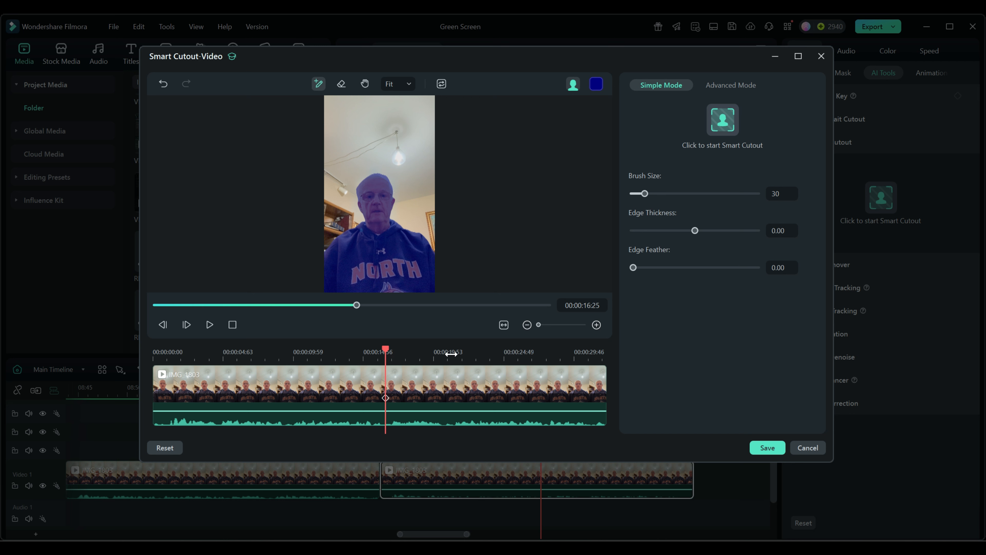
drag(387, 353, 362, 351)
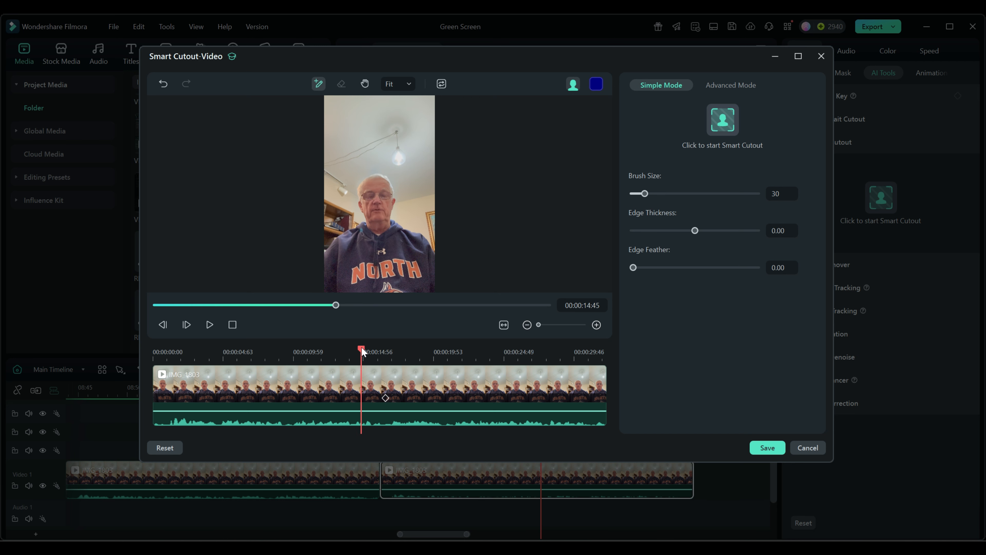
- Return to the keyframe at 00:00:16:25, switch Smart Cutout to Advanced Mode, and track the selection in both directions through the clip
click(385, 399)
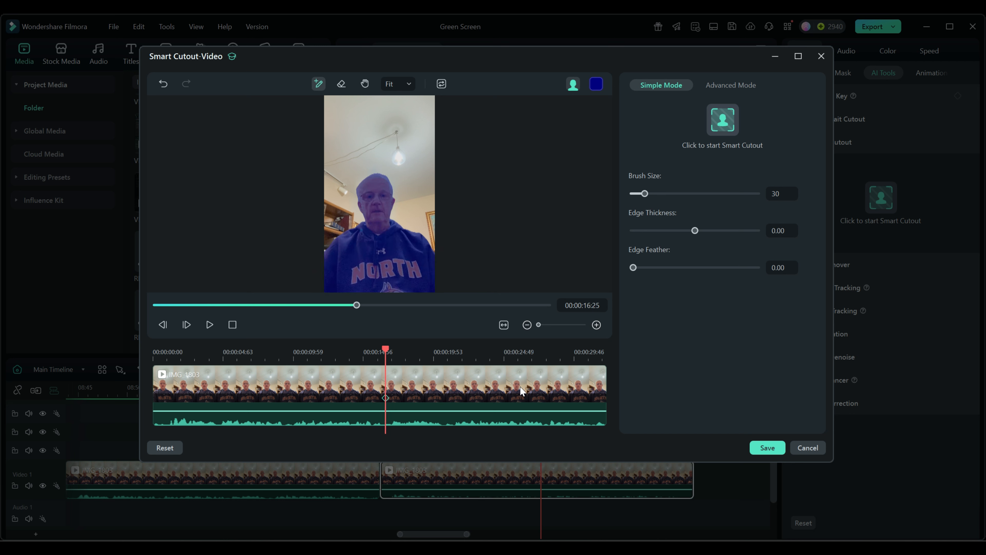
click(729, 87)
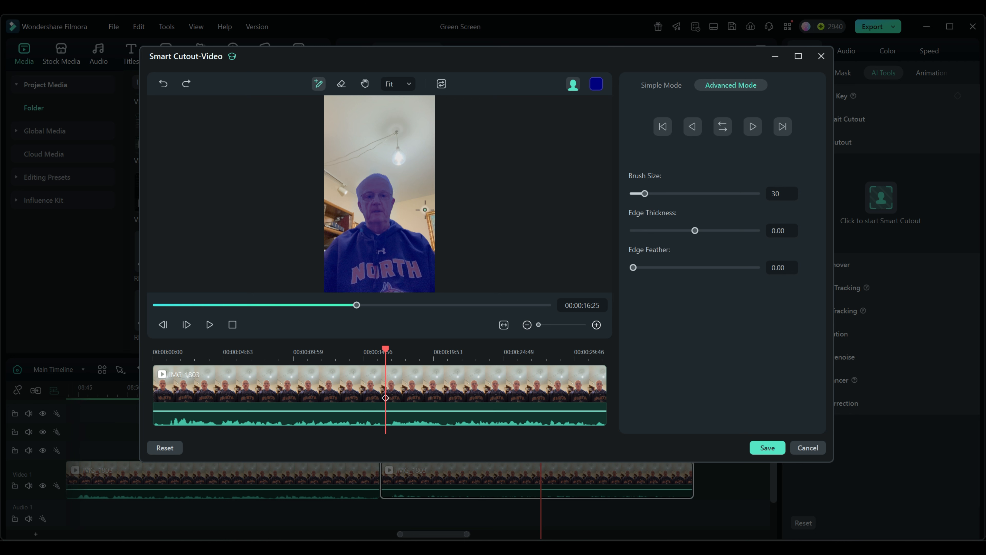
mouse_move(425, 209)
mouse_down()
mouse_move(433, 230)
mouse_move(426, 213)
mouse_up()
click(723, 126)
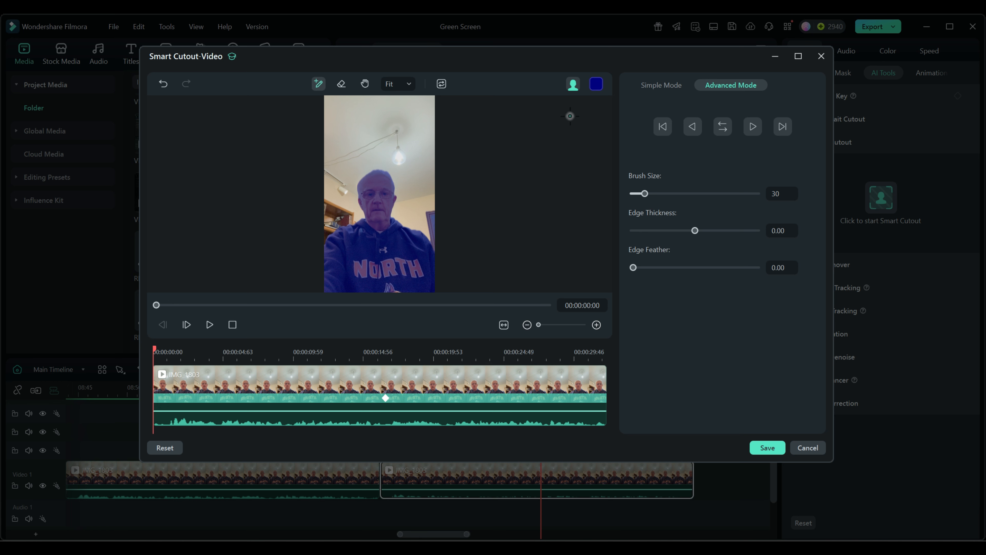
- Switch the cutout preview from the alpha overlay to the black transparency background
click(597, 87)
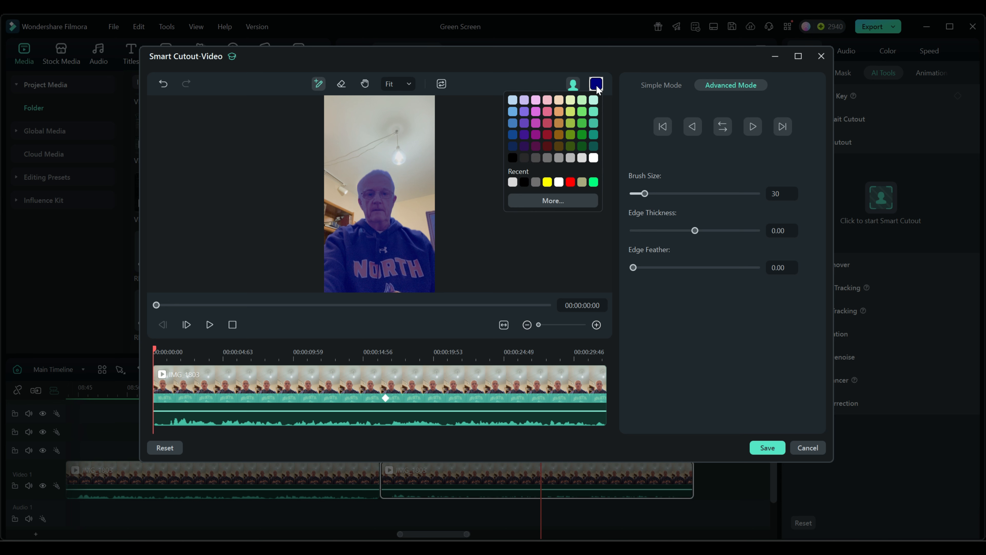
click(575, 88)
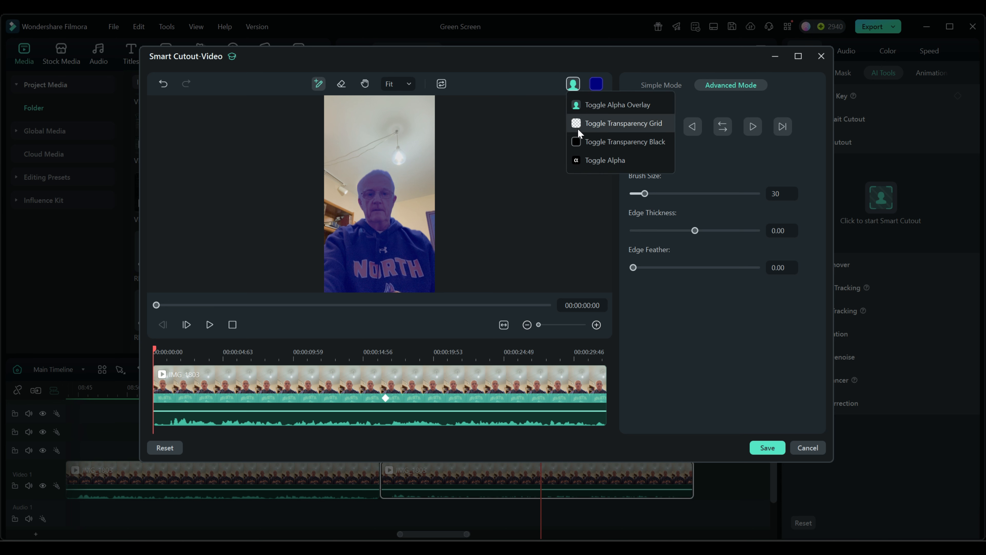
click(582, 142)
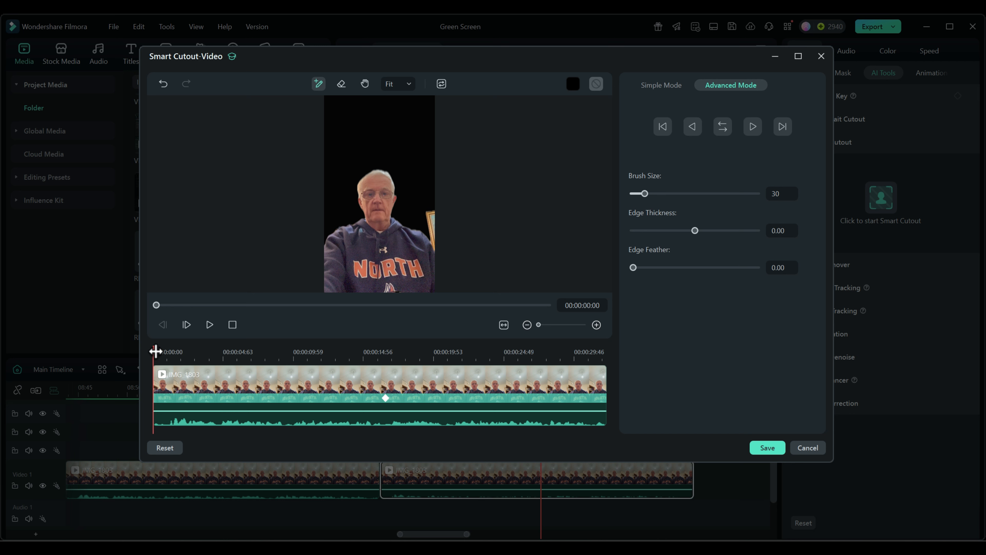
- Scrub through the clip to check the cutout for leftover background, stopping at 00:00:18:63
drag(154, 350, 260, 353)
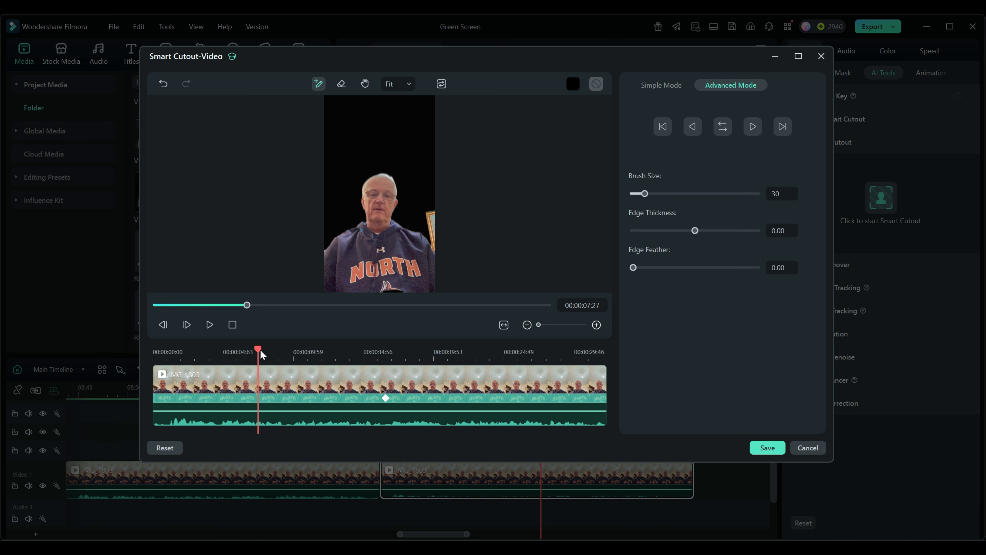
click(386, 398)
drag(387, 354, 420, 354)
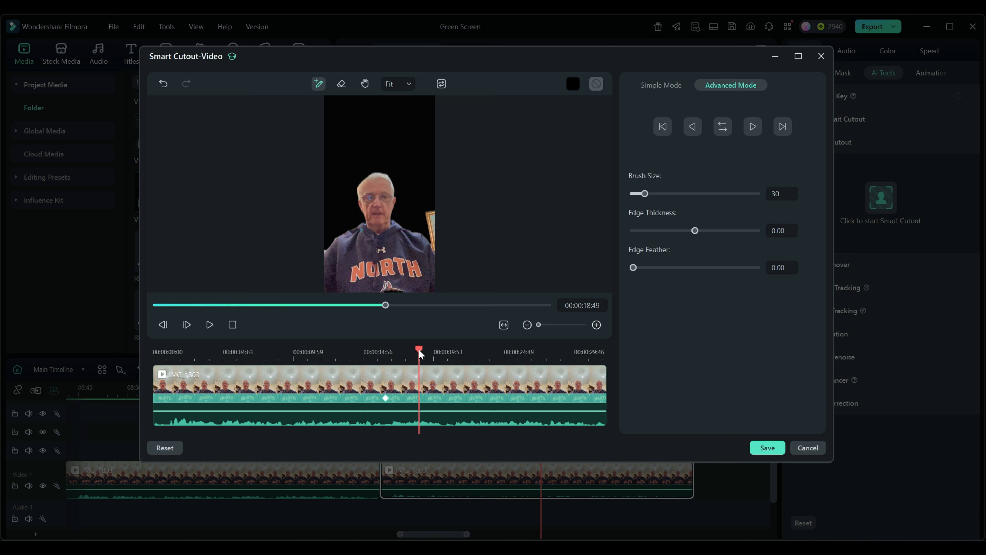
drag(419, 349, 421, 352)
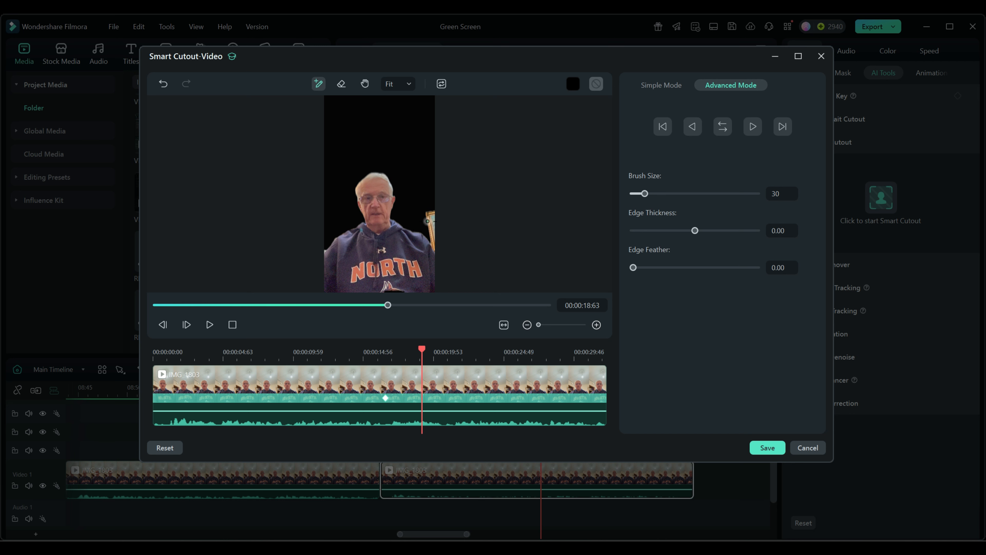
- Erase the leftover picture frame beside the person's shoulder, enlarging the eraser to size 81, and track the correction back to the previous keyframe
click(342, 85)
mouse_move(436, 213)
mouse_down()
mouse_move(427, 213)
mouse_move(434, 248)
mouse_move(435, 213)
mouse_up()
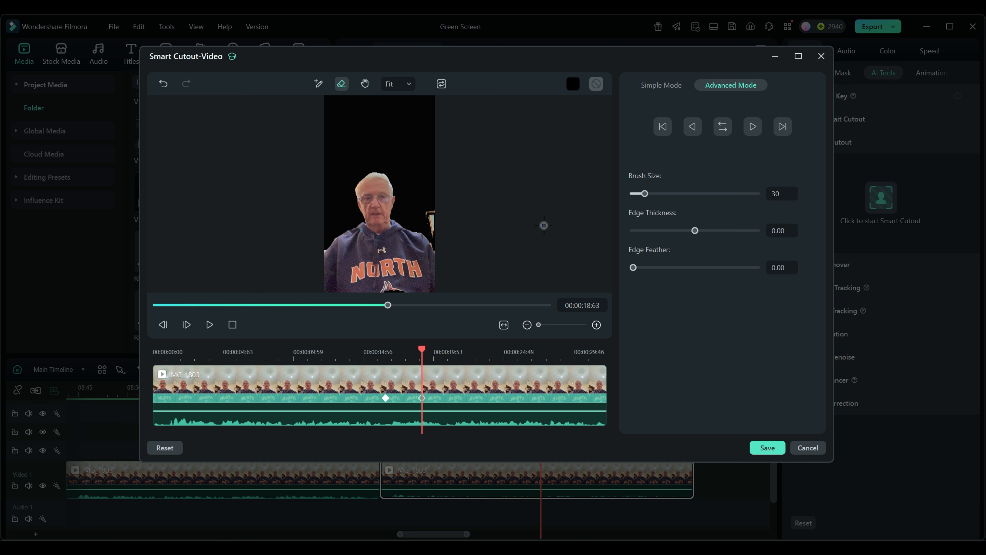
drag(645, 194, 651, 194)
drag(649, 194, 666, 193)
drag(426, 211, 434, 235)
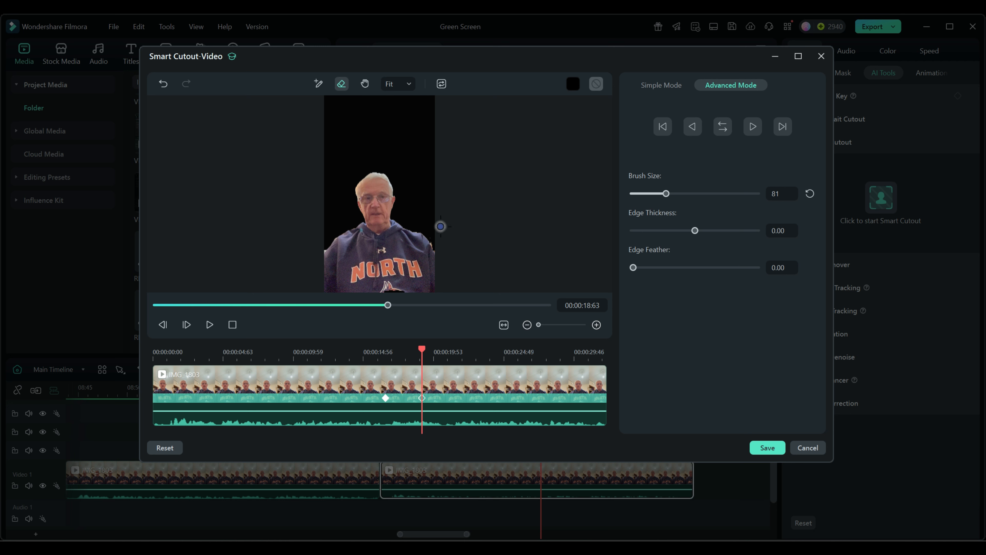
click(320, 85)
click(663, 127)
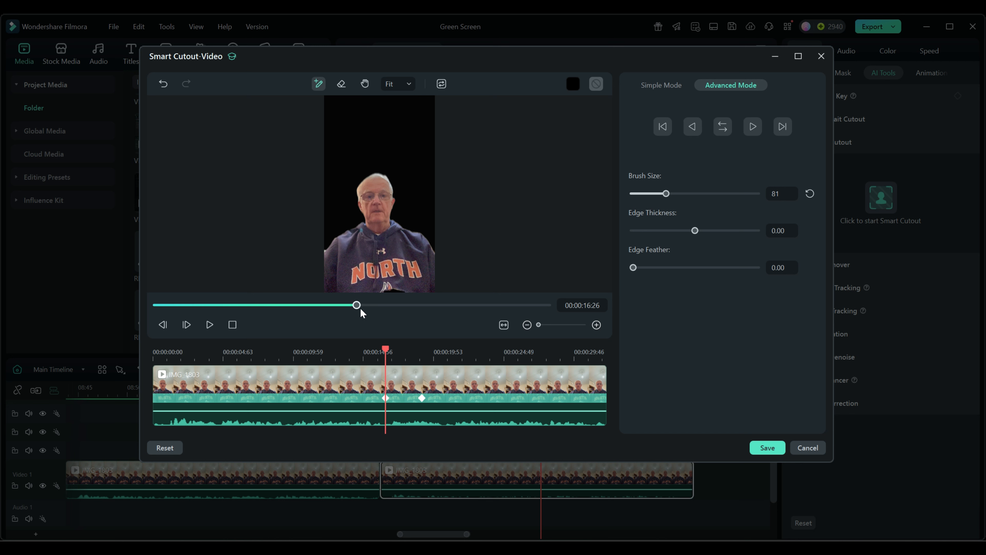
- Examine the cutout frame by frame around the first keyframe for the leftover picture frame, ending at 00:00:16:07
mouse_move(382, 346)
mouse_down()
mouse_move(359, 349)
mouse_move(457, 351)
mouse_move(380, 354)
mouse_move(426, 354)
mouse_move(399, 356)
mouse_up()
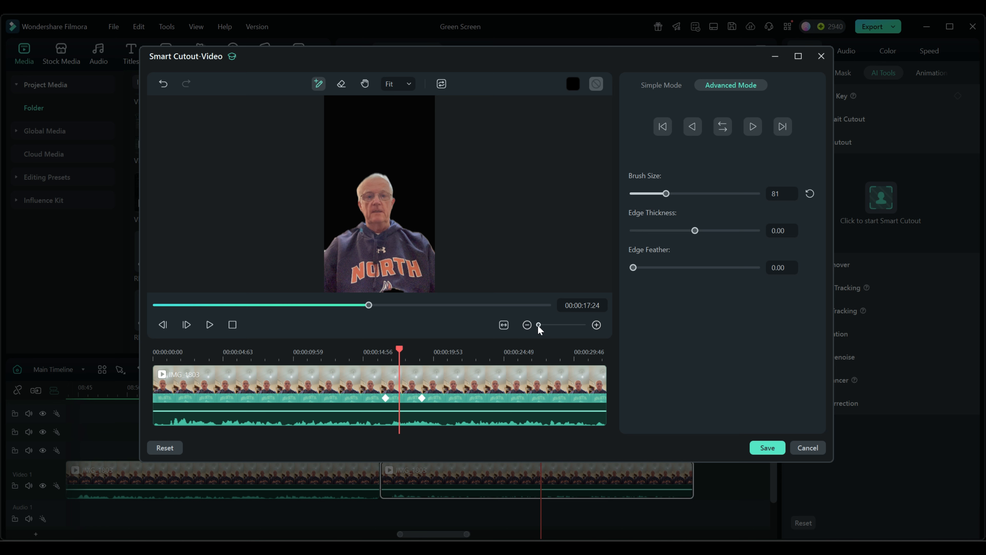
drag(539, 325, 561, 326)
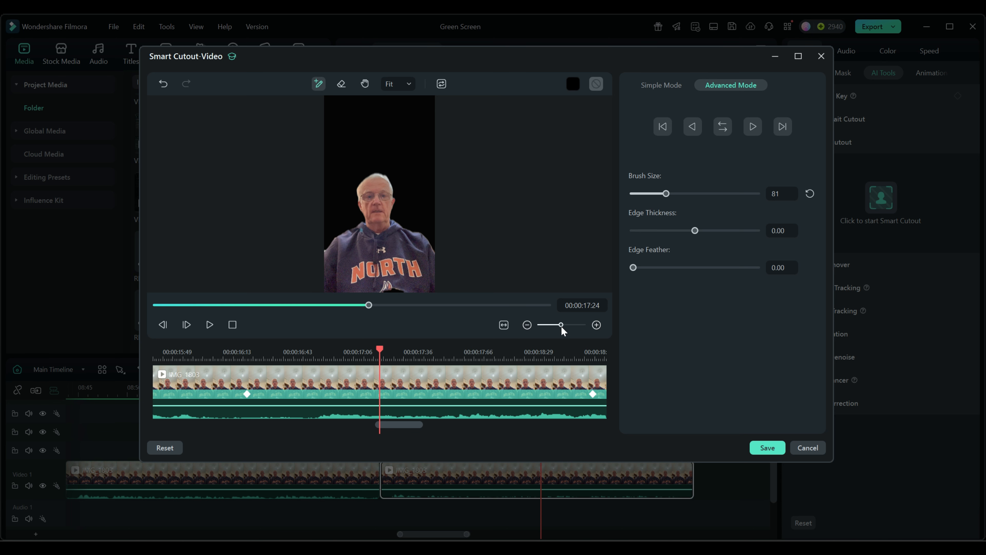
drag(397, 427, 384, 427)
drag(524, 347, 575, 355)
click(448, 357)
drag(421, 361, 532, 356)
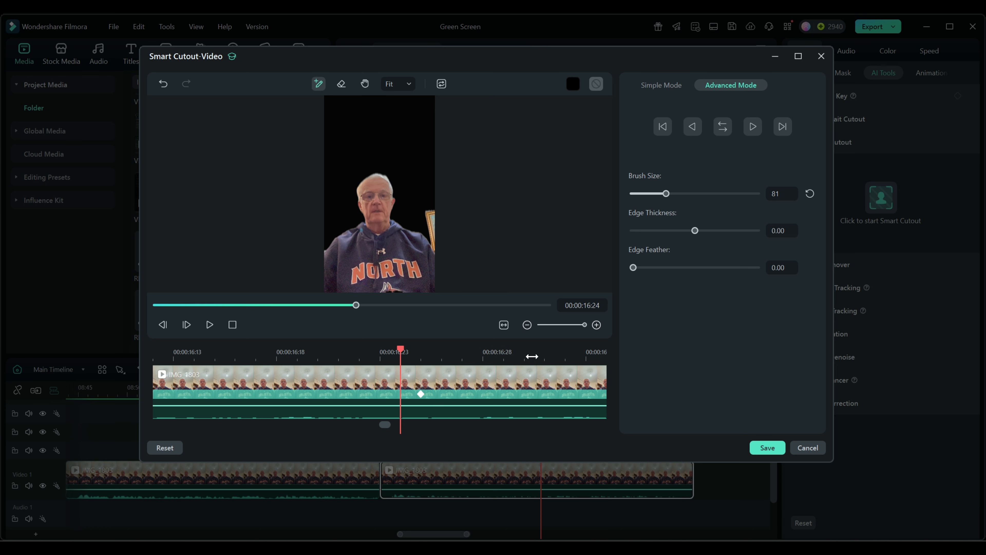
mouse_move(587, 323)
mouse_down()
mouse_move(543, 325)
mouse_move(583, 325)
mouse_up()
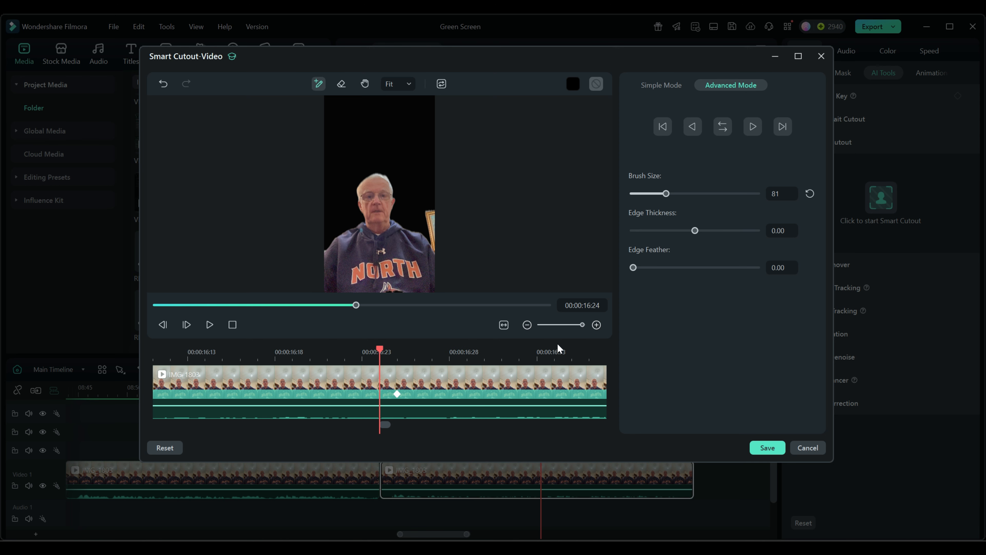
drag(456, 358, 91, 359)
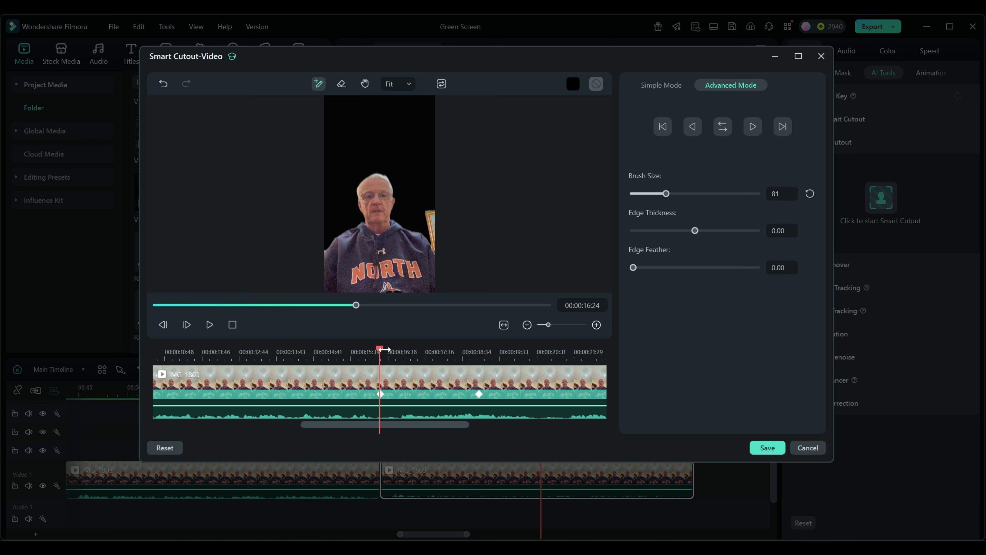
drag(379, 349, 369, 348)
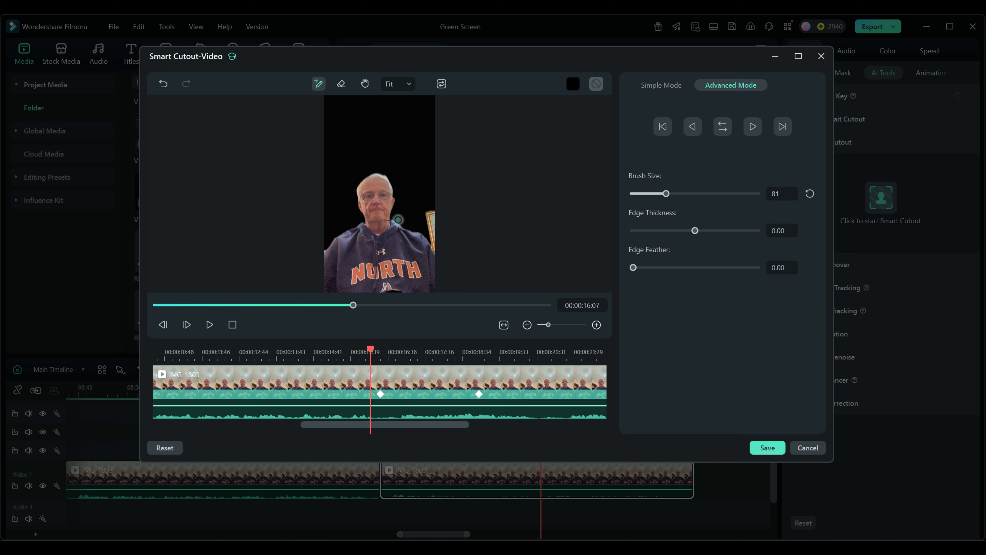
- Try an edge thickness of 27.10 with an edge feather of 20.00, and reduce the thickness to -0.93
mouse_move(696, 231)
mouse_down()
mouse_move(734, 233)
mouse_move(685, 232)
mouse_move(711, 233)
mouse_up()
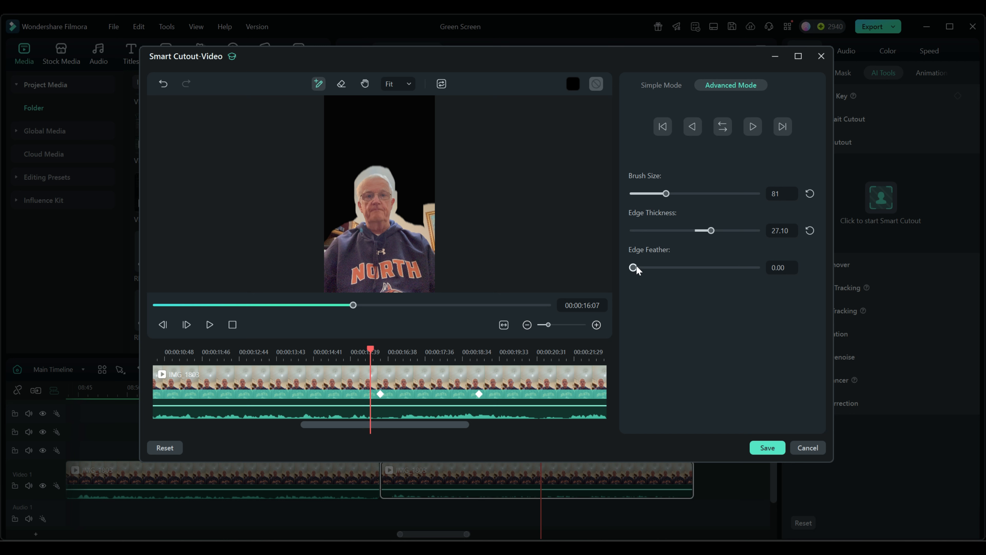
drag(634, 269, 761, 261)
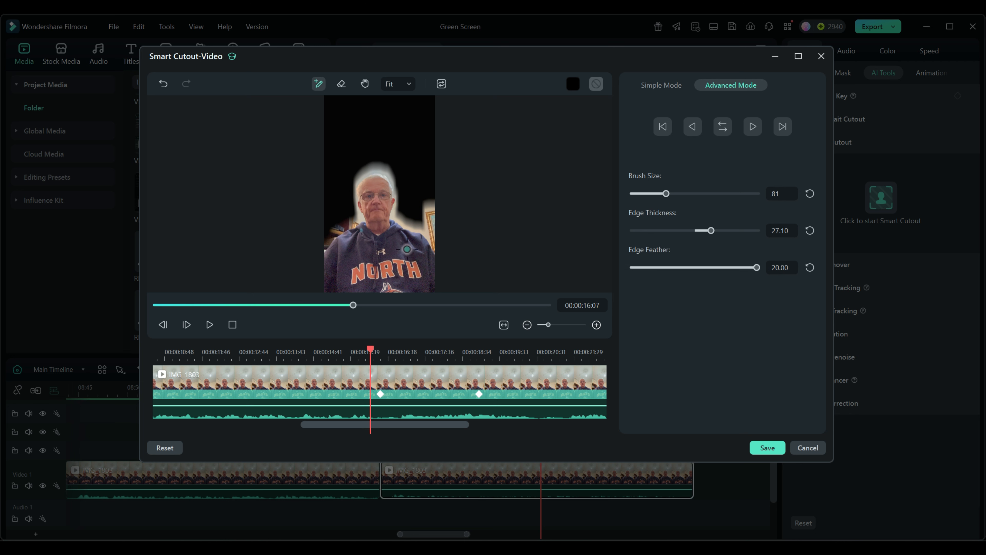
drag(714, 231, 695, 232)
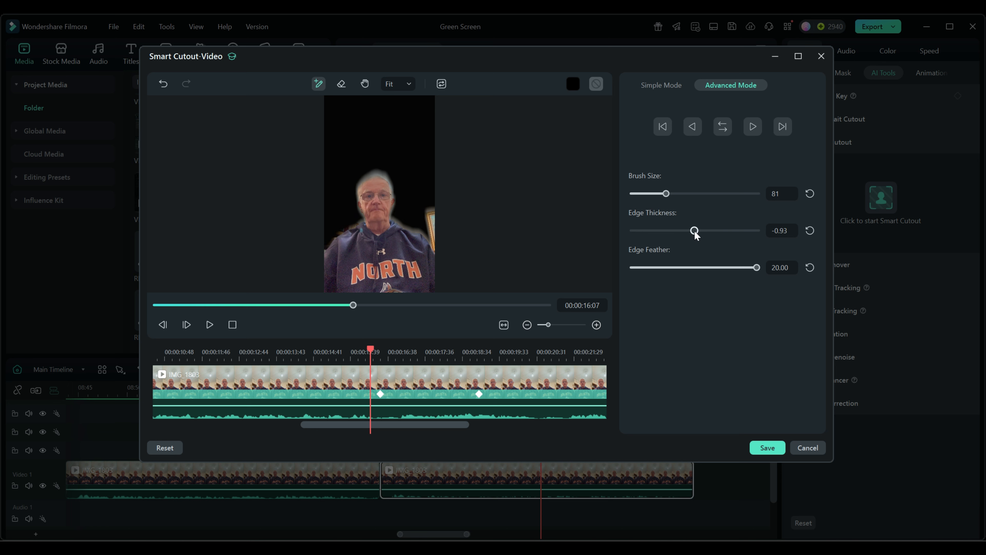
- Set the cutout's edge thickness to 2.00 and its edge feather to 3.00
click(781, 230)
text(2)
click(784, 267)
text(4)
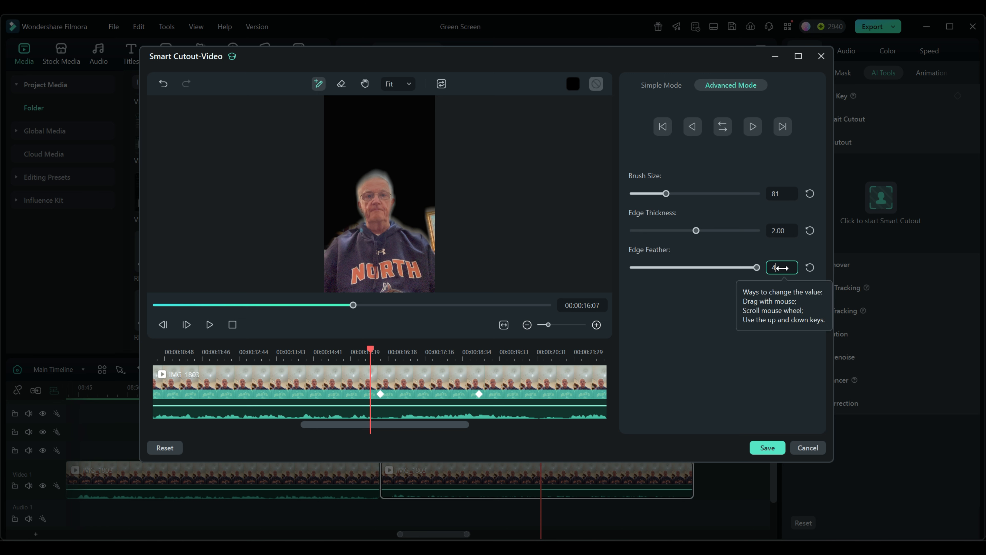
key(Return)
scroll(782, 266, down, 1)
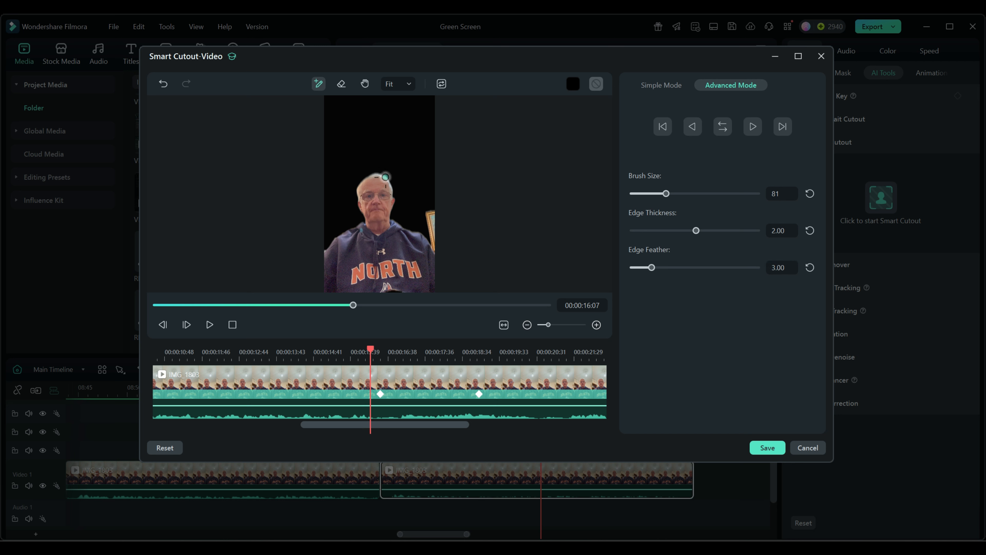
- Inspect the feathered cutout edge along the top of the person's head at 200% magnification
click(399, 85)
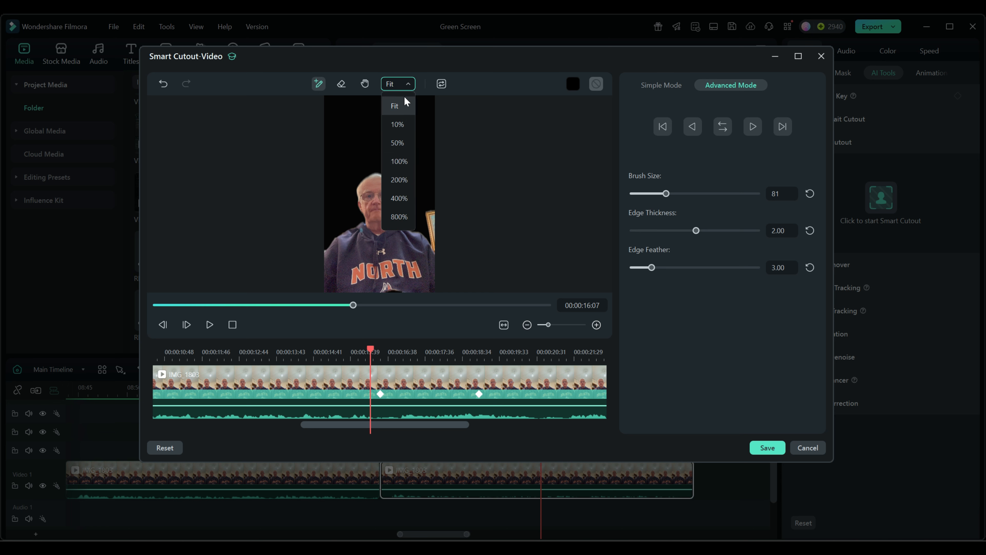
click(400, 180)
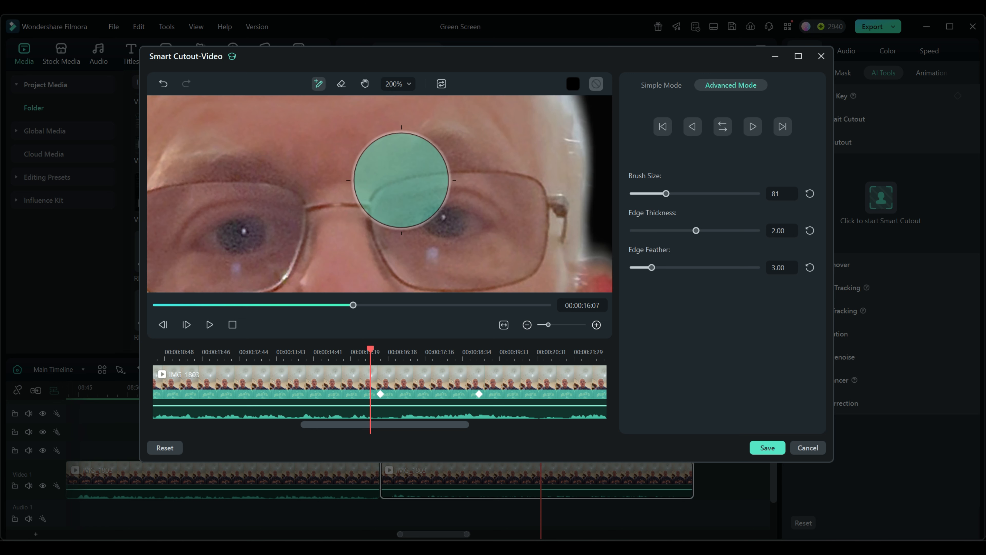
click(365, 84)
mouse_move(389, 134)
mouse_down()
mouse_move(403, 335)
mouse_move(432, 371)
mouse_up()
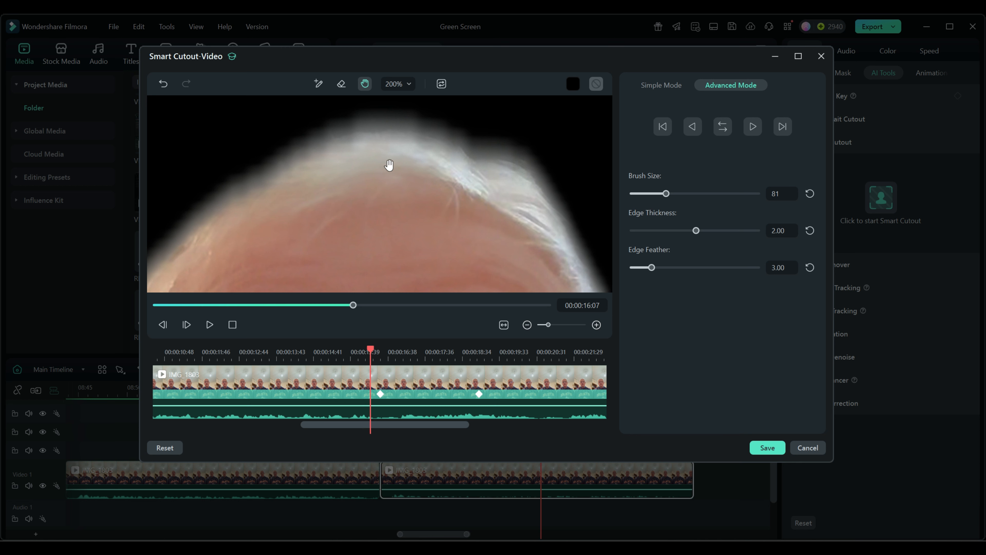